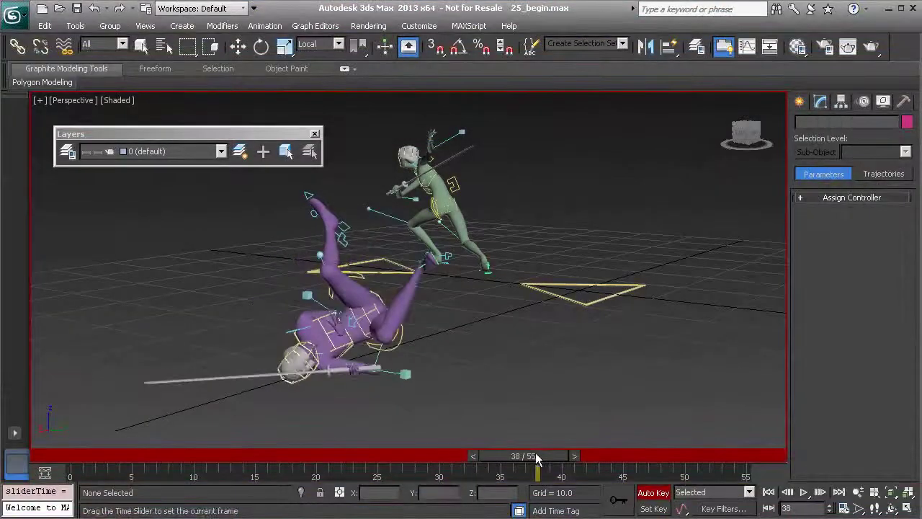
Play and scrub the purple character's fall between frames 25 and 51 to examine the left arm's motion
alt+middle_drag(407, 343, 420, 339)
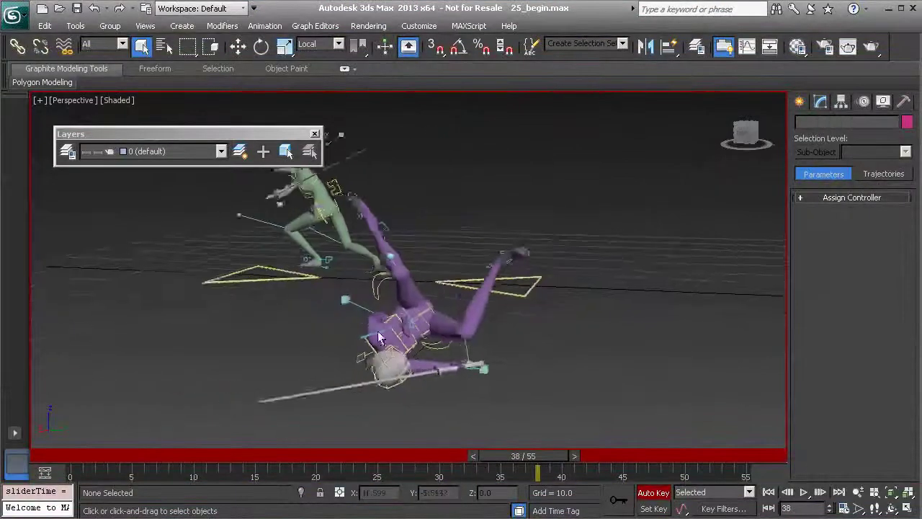
scroll(420, 339, up, 2)
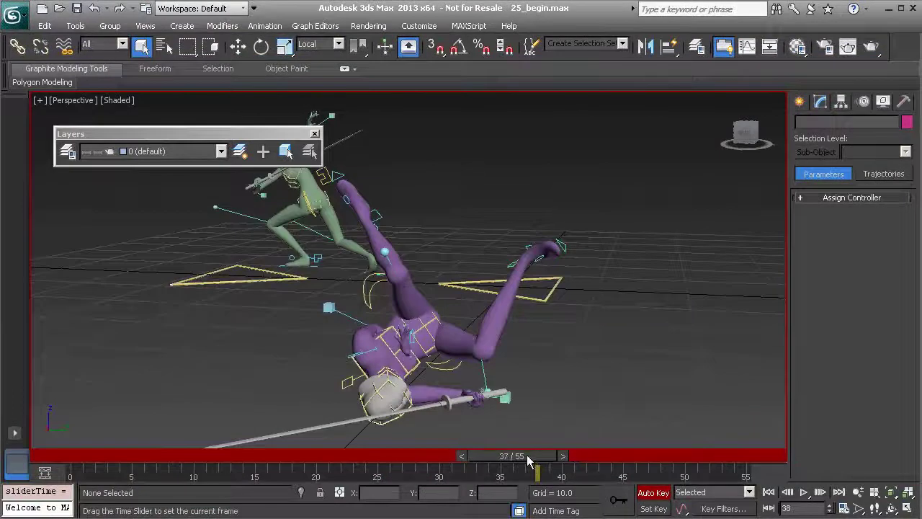
drag(526, 454, 466, 455)
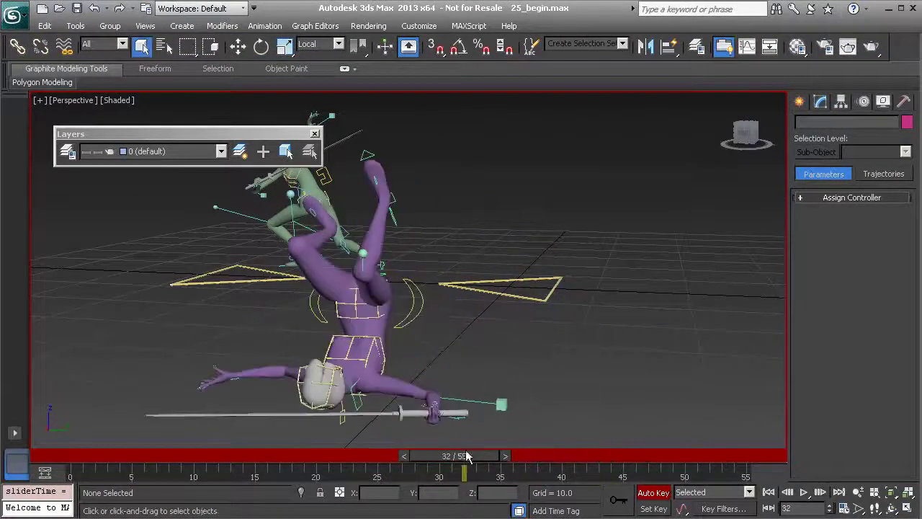
click(803, 491)
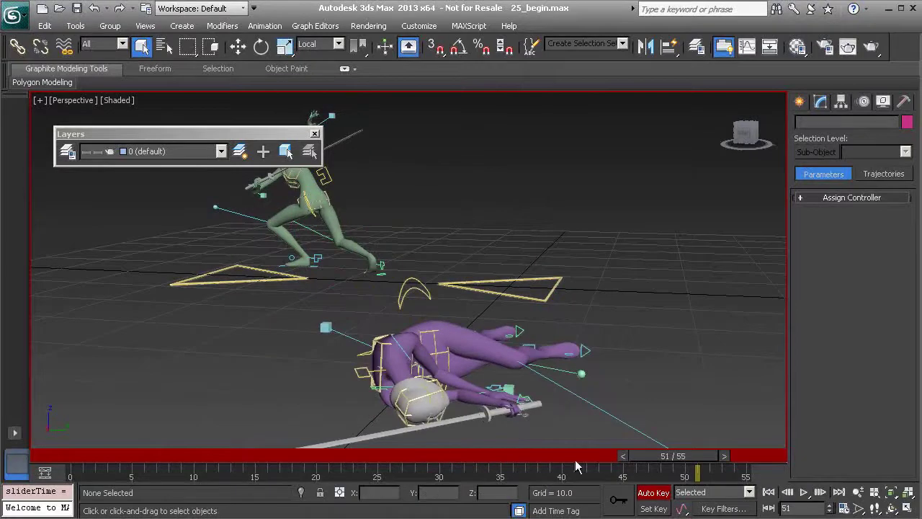
drag(677, 461, 370, 419)
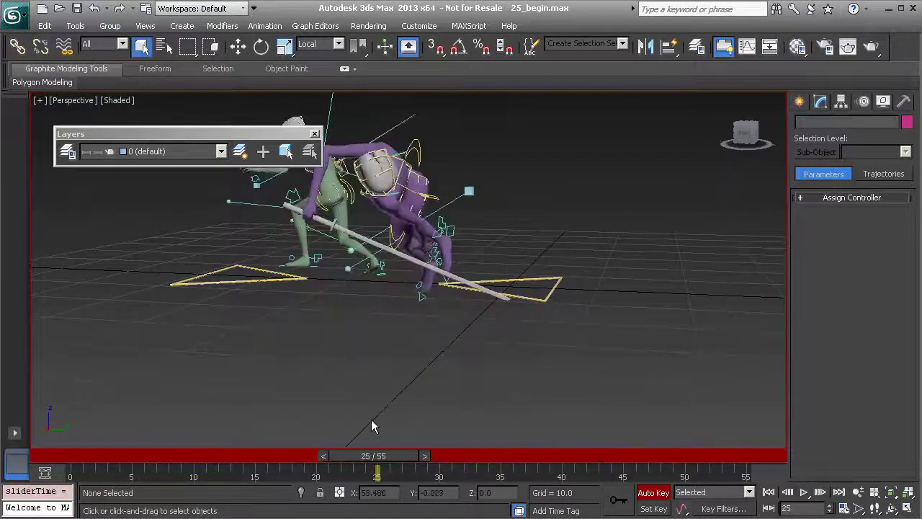
drag(393, 460, 420, 462)
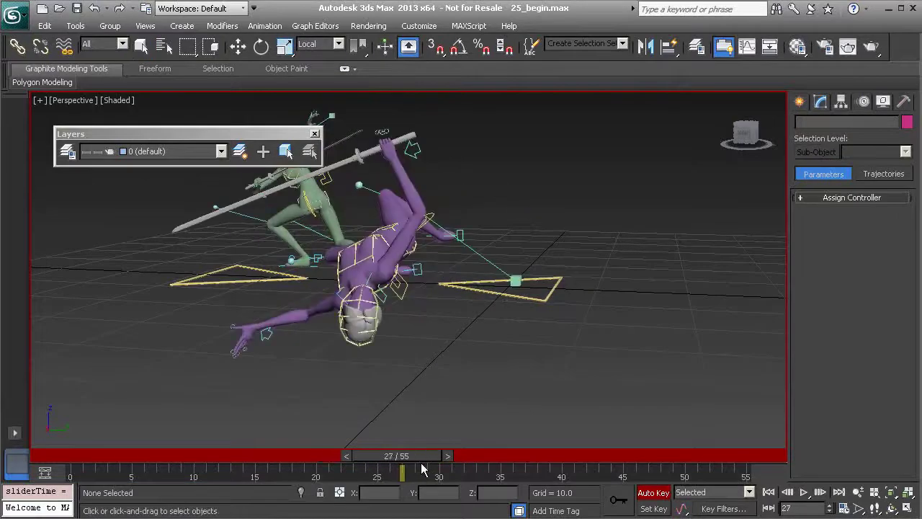
At frame 28, move the purple character's left elbow control down toward the floor so the arm bends naturally
alt+middle_drag(360, 352, 429, 374)
click(373, 291)
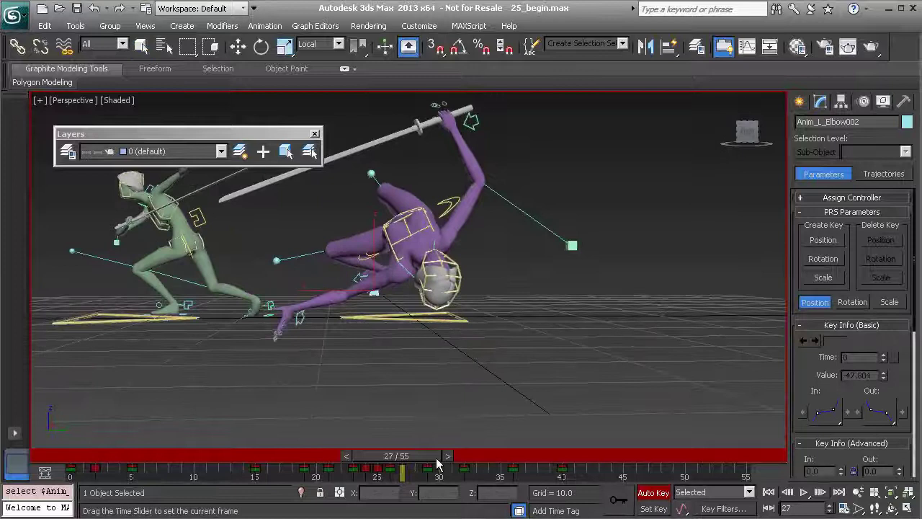
drag(437, 463, 449, 467)
alt+middle_drag(413, 393, 336, 311)
key(w)
drag(340, 271, 315, 336)
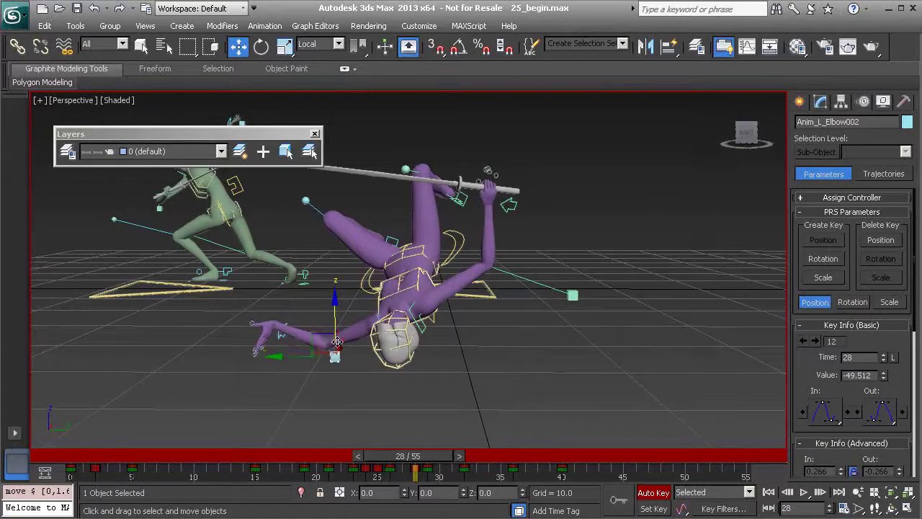
alt+middle_drag(337, 342, 311, 316)
alt+middle_drag(338, 355, 337, 364)
drag(297, 351, 296, 366)
alt+middle_drag(372, 370, 390, 414)
Lower the left elbow control to floor level at frame 30 and raise it above the arm at frame 32
drag(433, 458, 455, 460)
key(w)
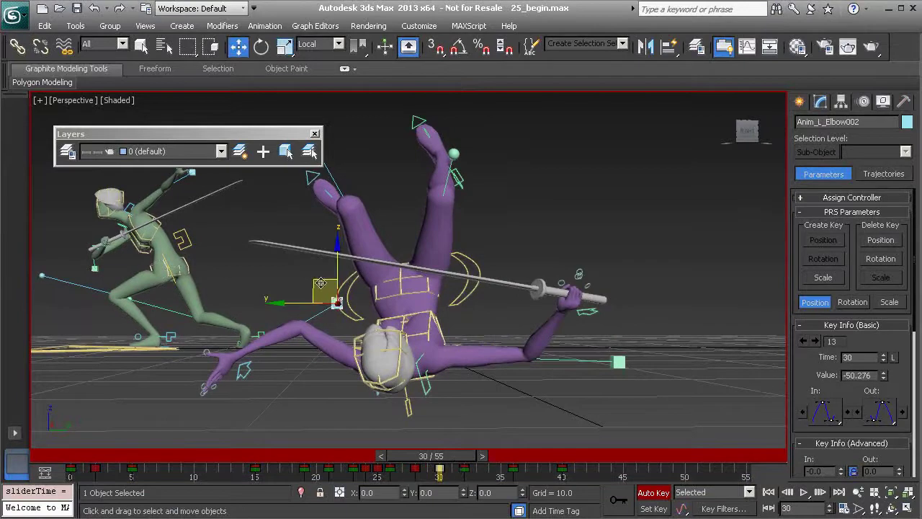
drag(320, 282, 287, 353)
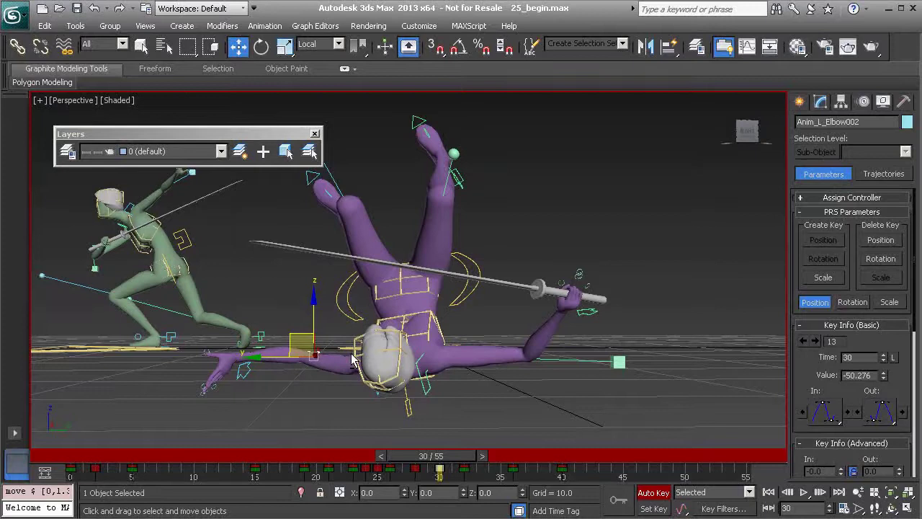
mouse_move(353, 361)
alt+middle_down()
mouse_move(393, 365)
mouse_move(352, 360)
alt+middle_up()
drag(438, 461, 465, 466)
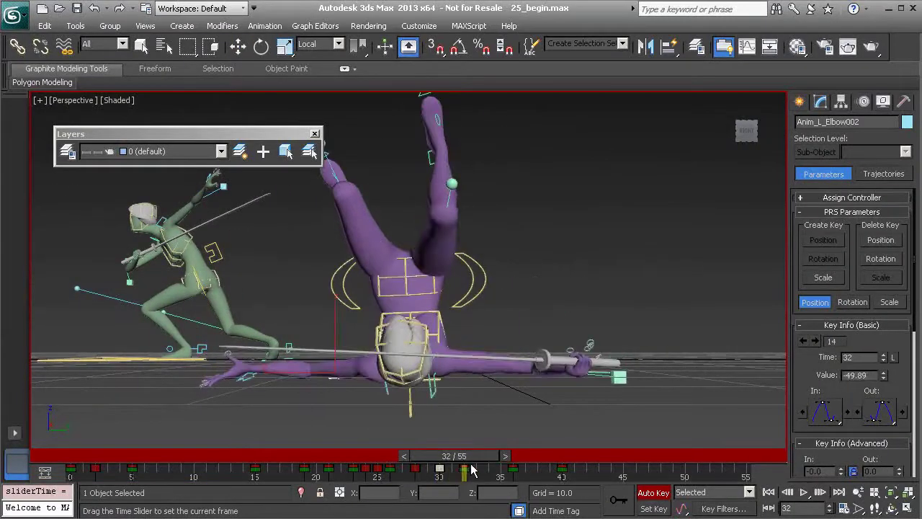
drag(314, 350, 312, 305)
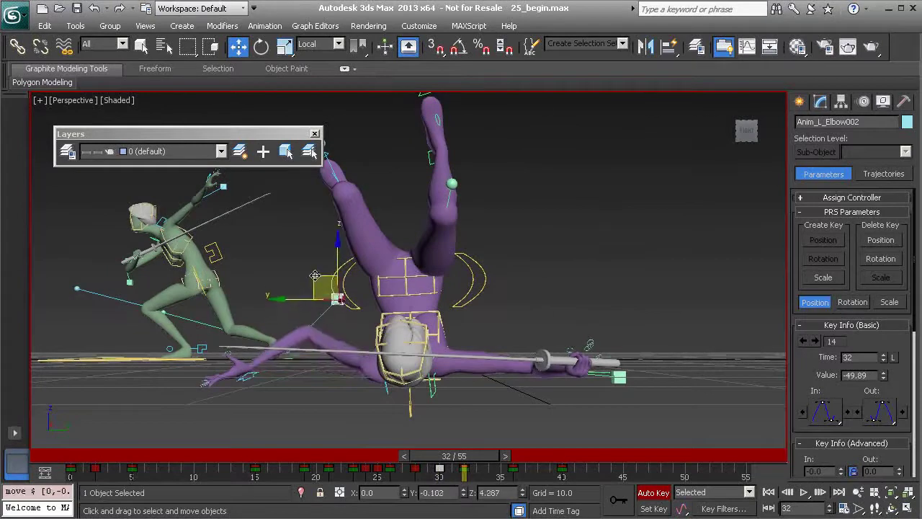
At frame 40, move the left elbow control away from the torso toward the character's lower knee
drag(455, 453, 508, 479)
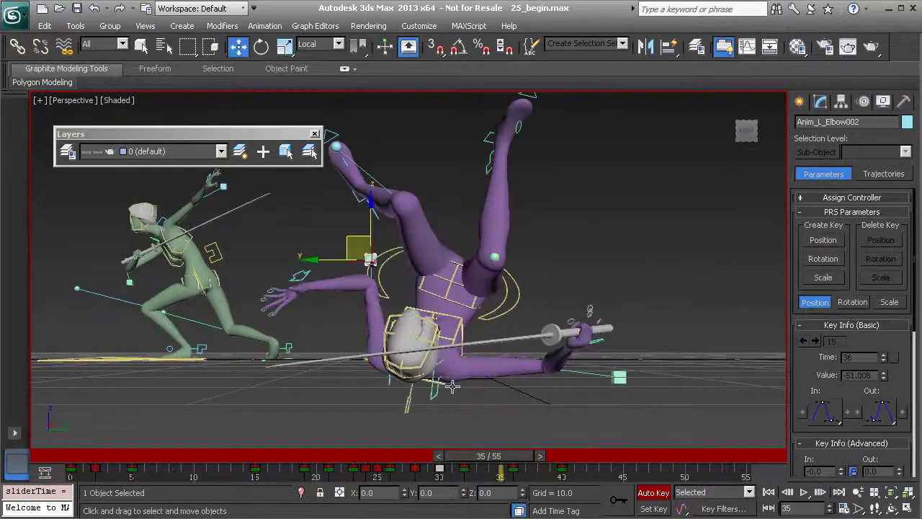
alt+middle_drag(357, 291, 541, 428)
drag(522, 464, 580, 465)
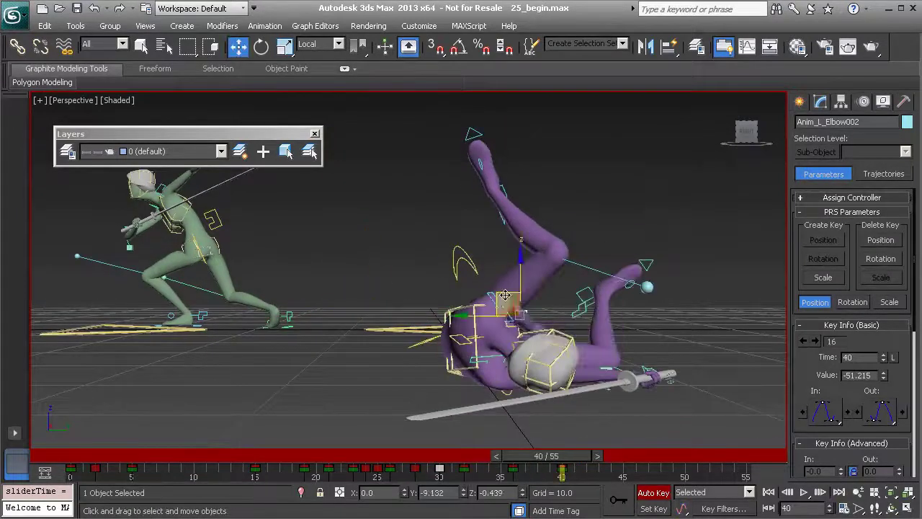
alt+middle_drag(602, 311, 541, 335)
drag(518, 327, 648, 376)
alt+middle_drag(494, 325, 602, 360)
middle_drag(602, 360, 466, 364)
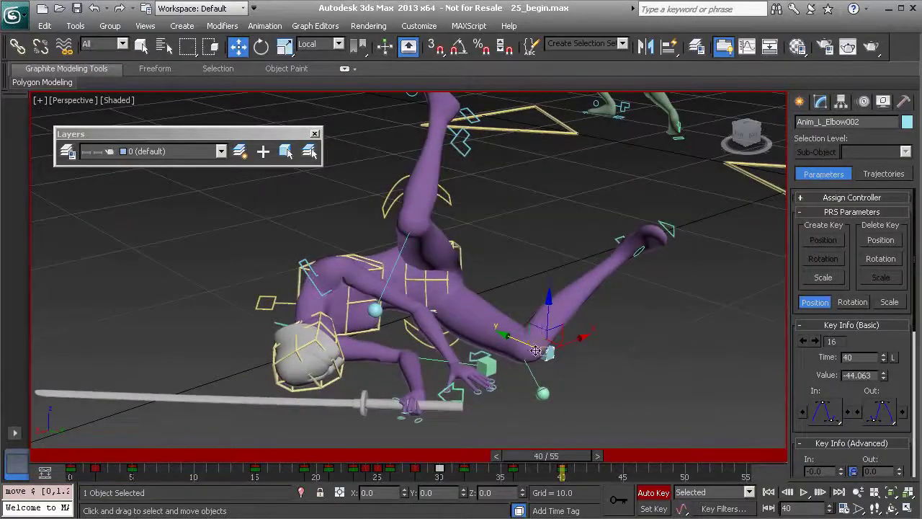
Add the left arm control to the selection and shift the keys at frames 36 and 40 to frames 38 and 42
ctrl+click(474, 351)
alt+middle_drag(473, 350, 497, 371)
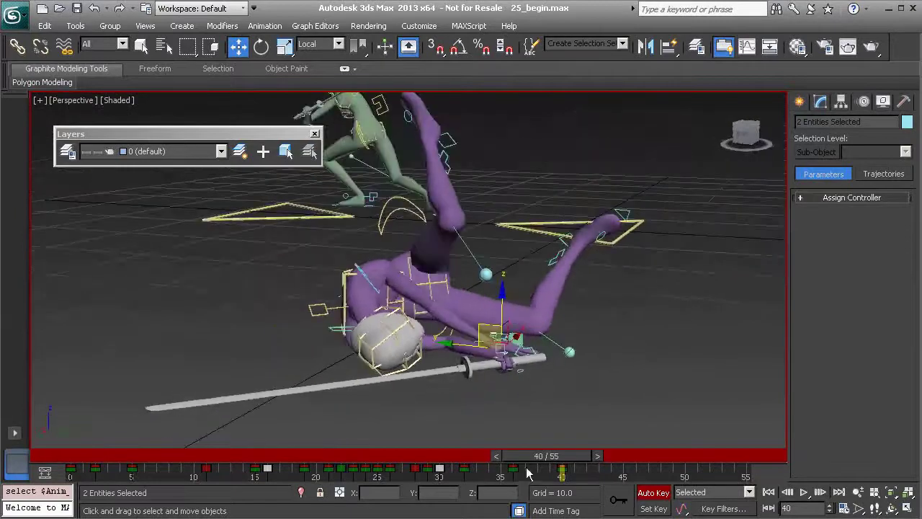
drag(528, 473, 448, 455)
key(w)
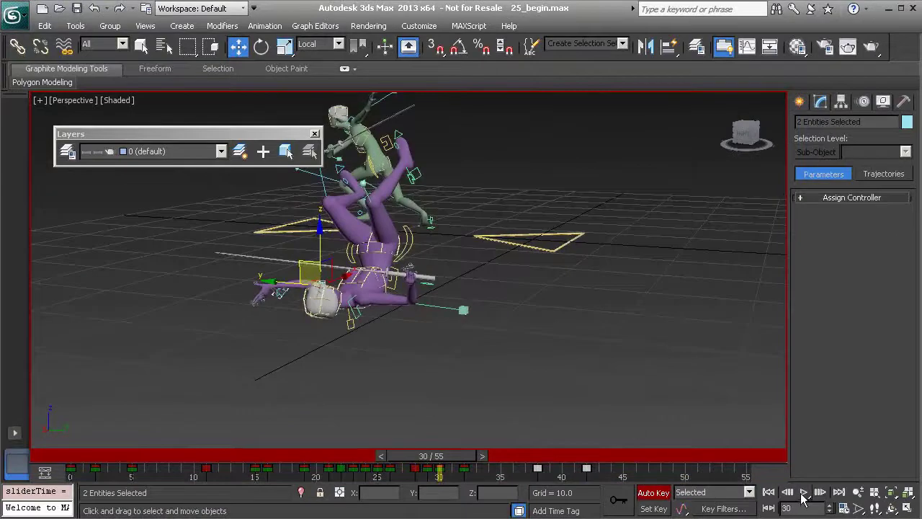
Play the animation and scrub to frame 40 to check the timing of the left arm during the fall
click(803, 494)
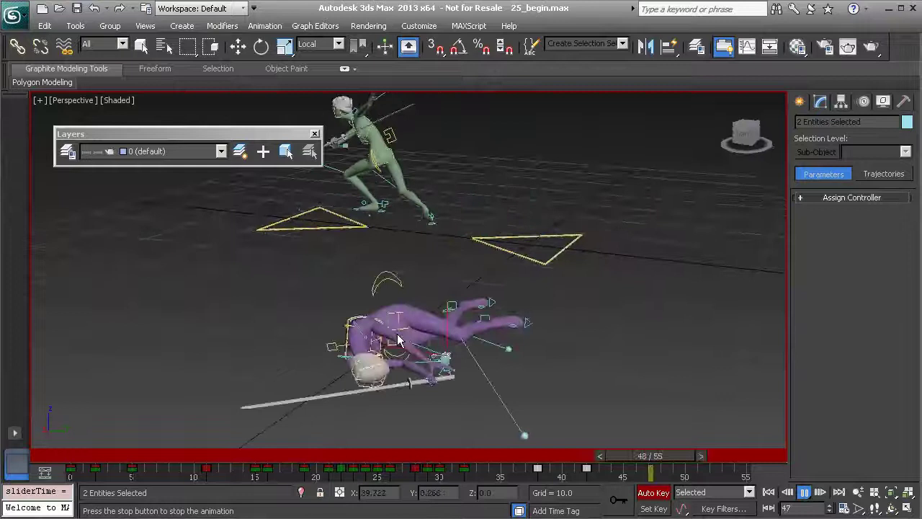
click(803, 493)
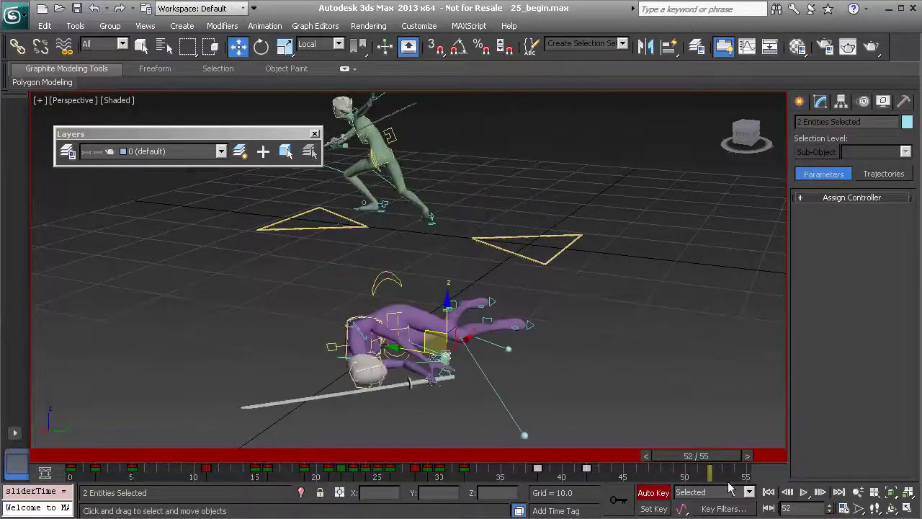
drag(516, 456, 565, 468)
alt+middle_drag(402, 371, 429, 364)
scroll(430, 365, up, 2)
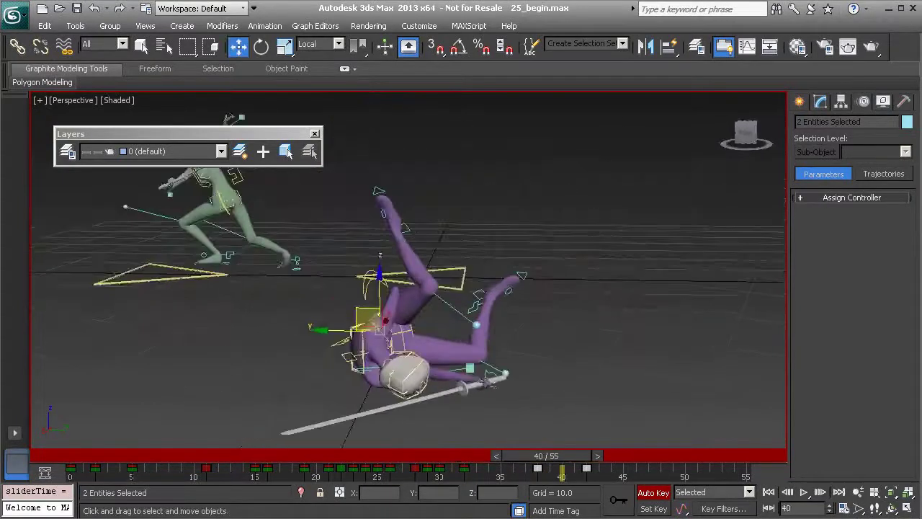
Display the motion trajectory of the purple character's left arm control at frame 35
drag(553, 456, 490, 456)
click(234, 323)
alt+middle_drag(234, 323, 290, 341)
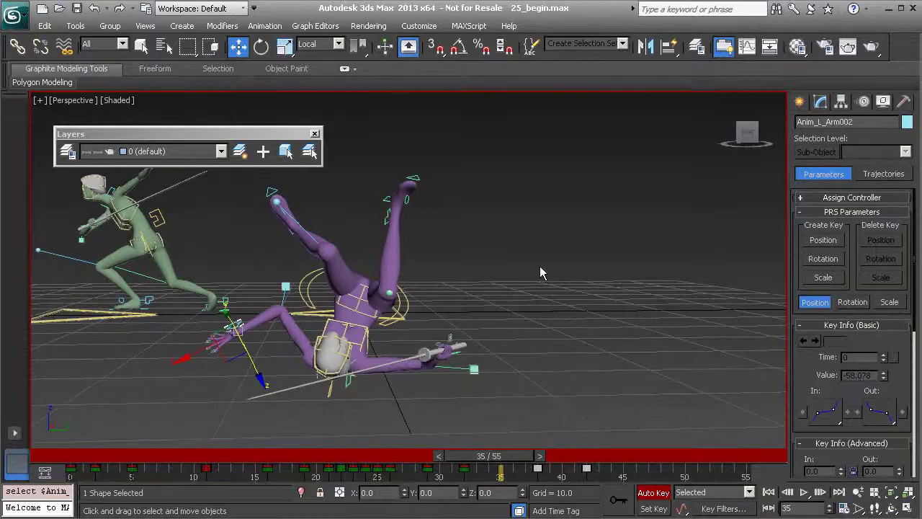
click(884, 175)
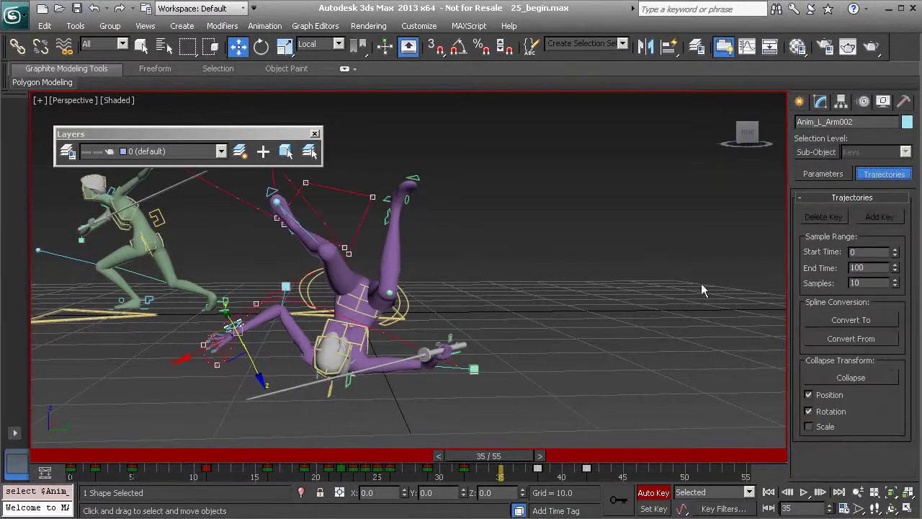
alt+middle_drag(701, 283, 566, 323)
At frame 38, rotate the left arm control to reorient the hand
drag(514, 456, 553, 459)
alt+middle_drag(468, 385, 341, 266)
key(e)
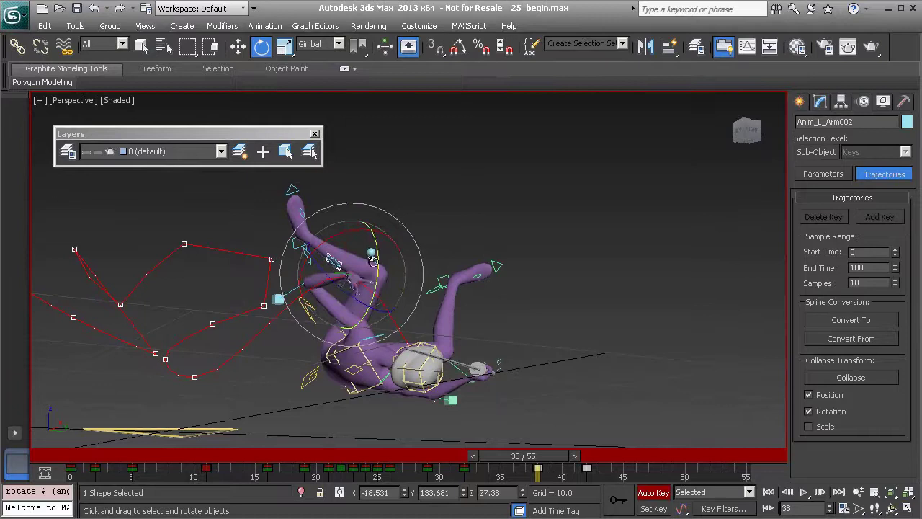
alt+middle_drag(373, 260, 386, 294)
alt+middle_drag(338, 268, 368, 288)
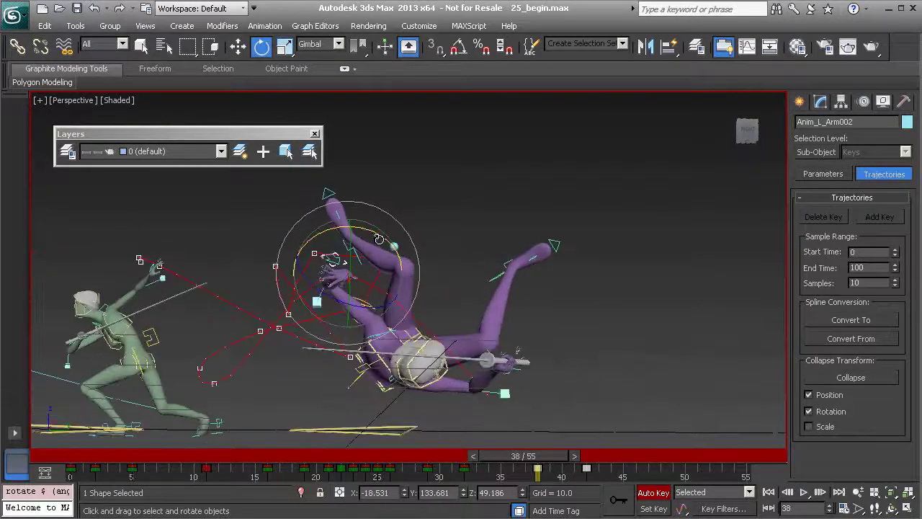
alt+middle_drag(298, 309, 352, 293)
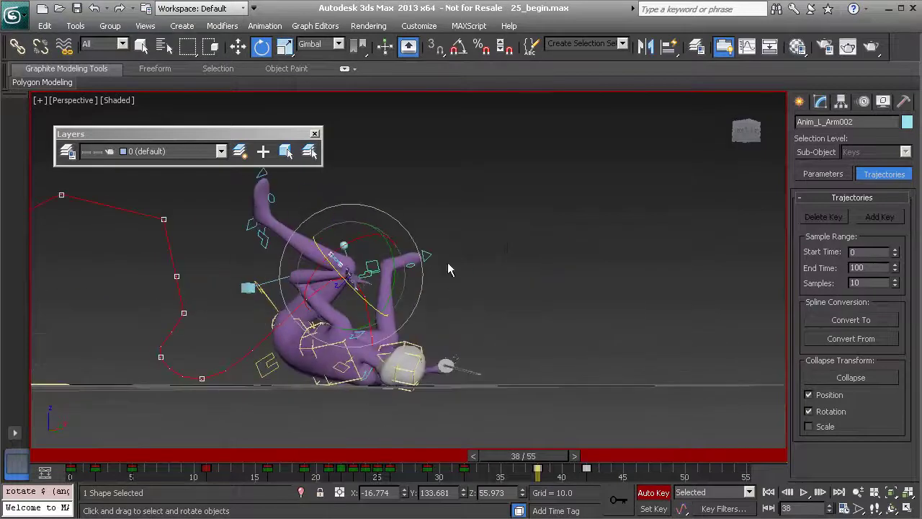
At frame 38, move the left elbow control away from the hand toward the raised thigh to bend the arm
click(521, 243)
click(247, 288)
alt+middle_drag(248, 288, 280, 287)
key(w)
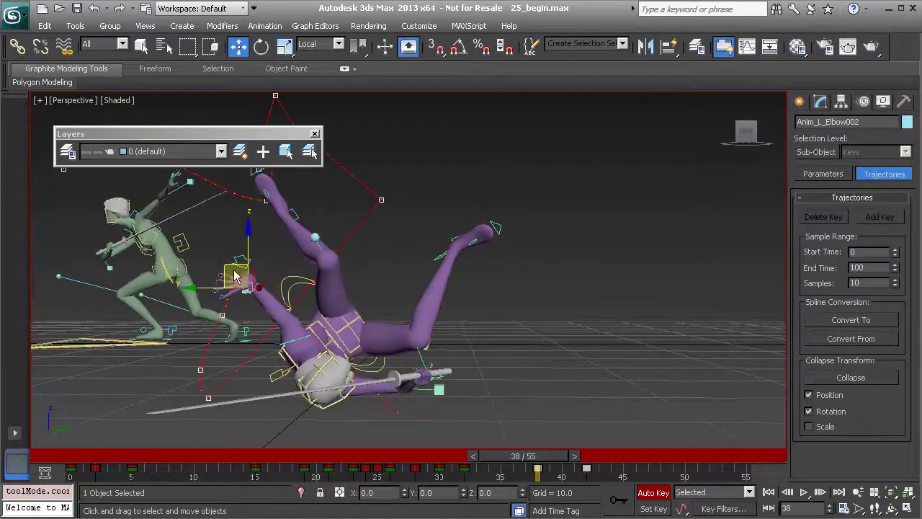
drag(234, 277, 336, 267)
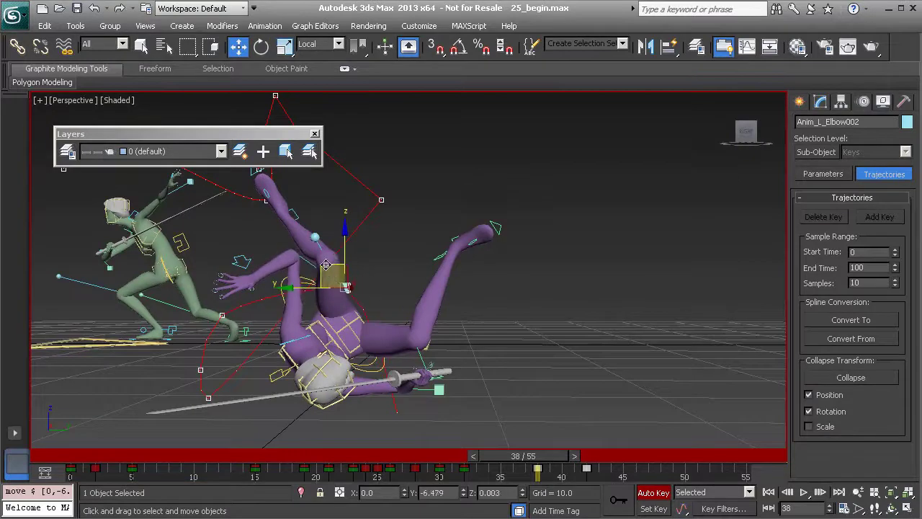
alt+middle_drag(326, 265, 367, 275)
alt+middle_drag(443, 218, 369, 315)
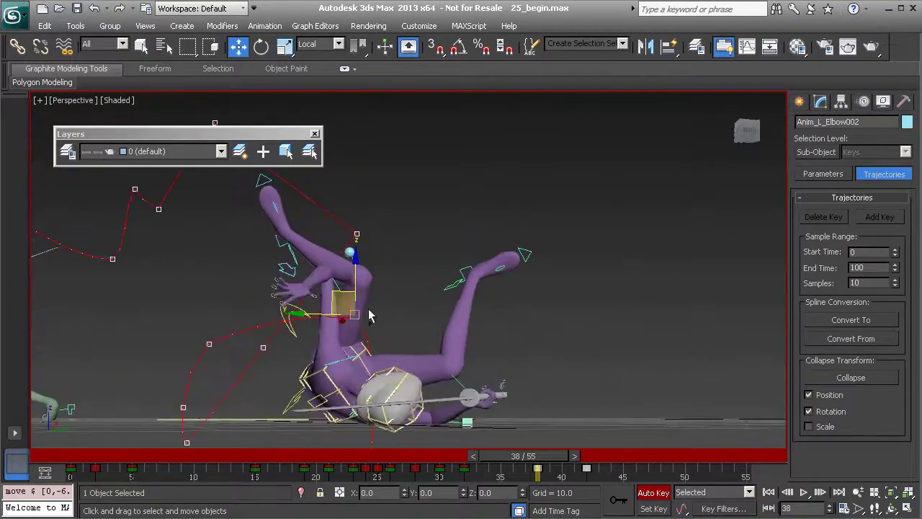
At frame 38, rotate the left arm control about -15 degrees around Z and about -12 degrees around X
click(288, 268)
alt+middle_drag(291, 273, 335, 292)
key(e)
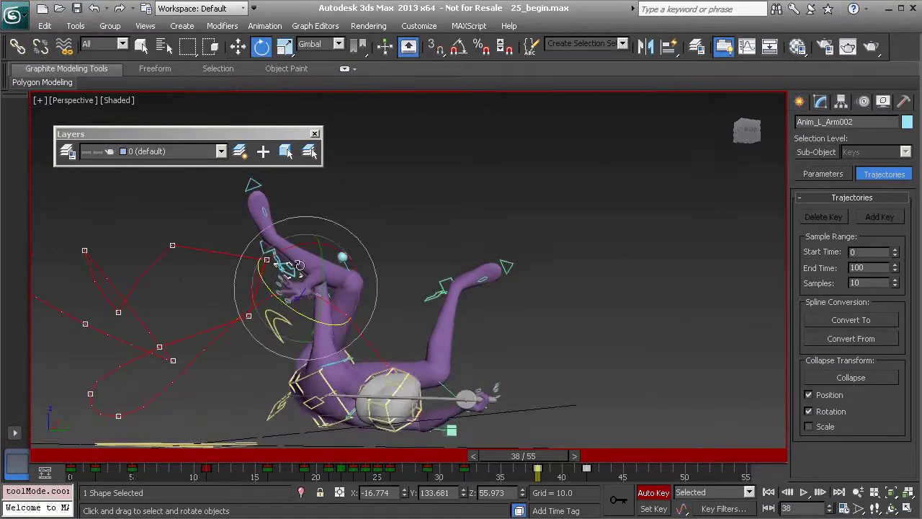
drag(300, 248, 270, 278)
alt+middle_drag(279, 287, 335, 302)
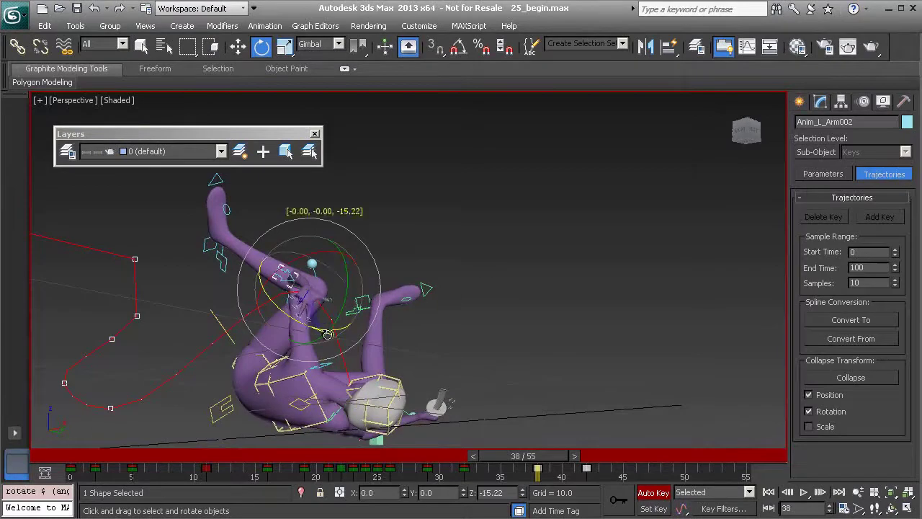
drag(327, 334, 325, 332)
alt+middle_drag(326, 331, 319, 311)
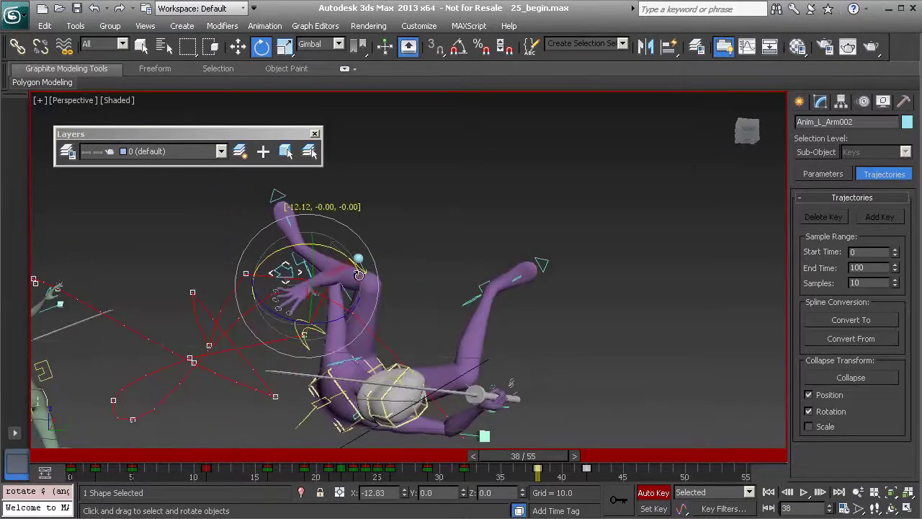
alt+middle_drag(324, 334, 336, 362)
At frame 40, move the left arm control up toward the raised leg to lift the hand off the body
drag(537, 458, 562, 470)
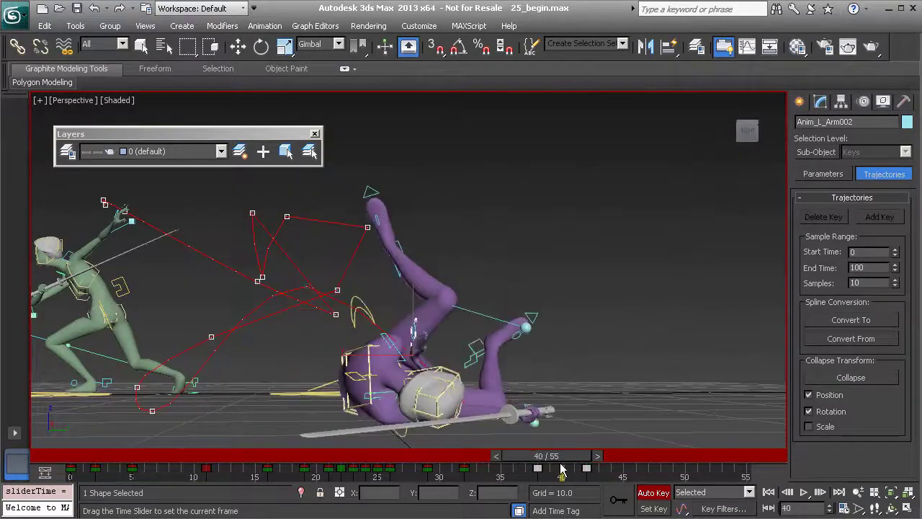
alt+middle_drag(565, 414, 458, 344)
key(w)
drag(416, 348, 478, 317)
alt+middle_drag(500, 282, 432, 328)
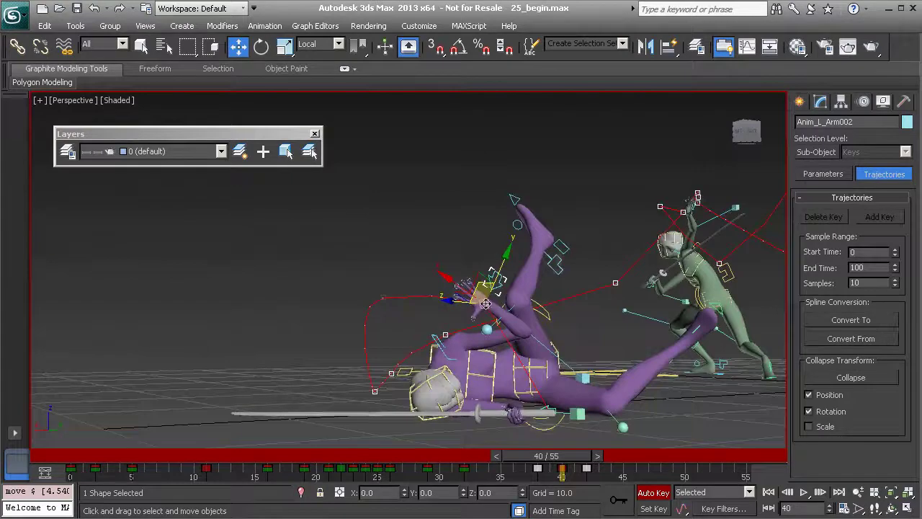
middle_drag(486, 303, 477, 307)
drag(483, 309, 475, 307)
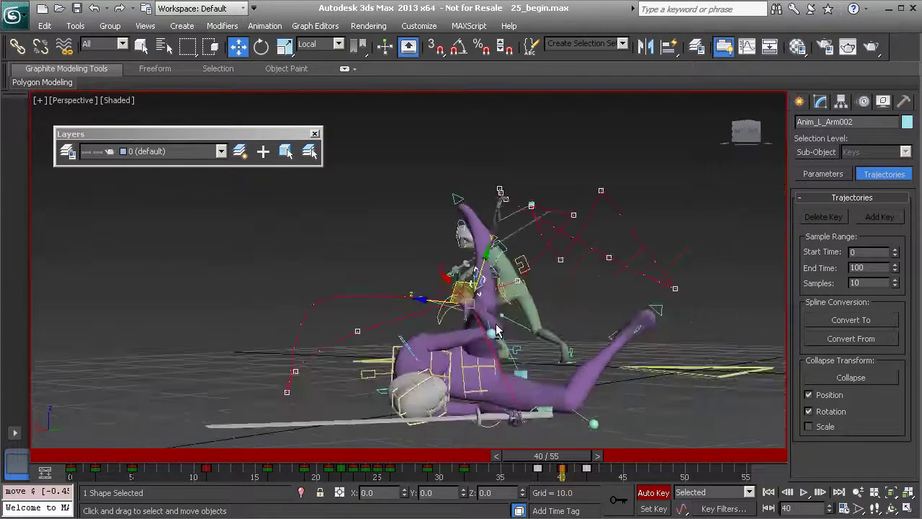
At frame 40, rotate the left arm control about 28 degrees around X to reorient the raised hand
key(e)
alt+middle_drag(496, 329, 508, 274)
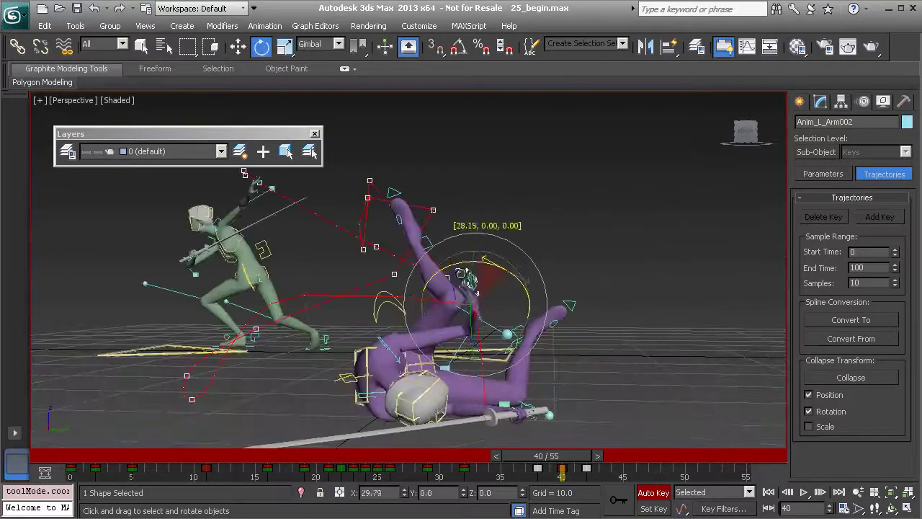
alt+middle_drag(414, 279, 596, 290)
click(552, 317)
click(499, 329)
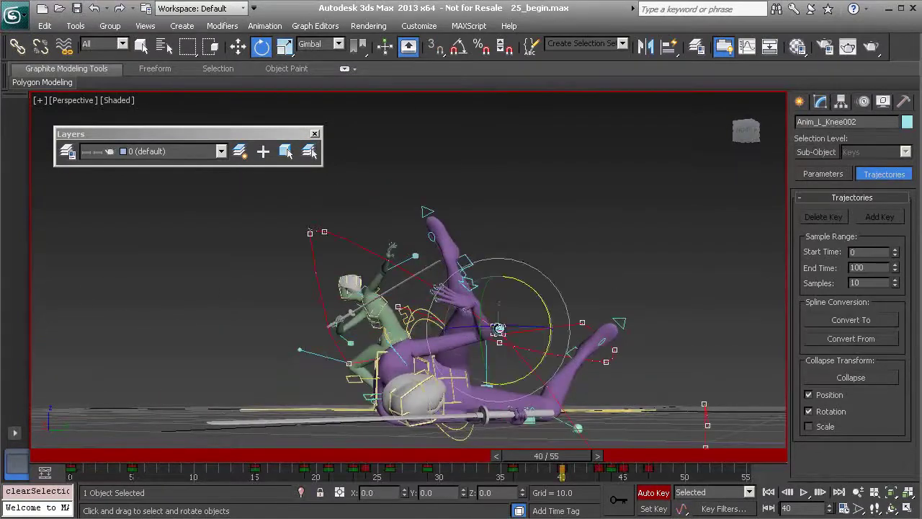
alt+middle_drag(496, 332, 479, 360)
key(w)
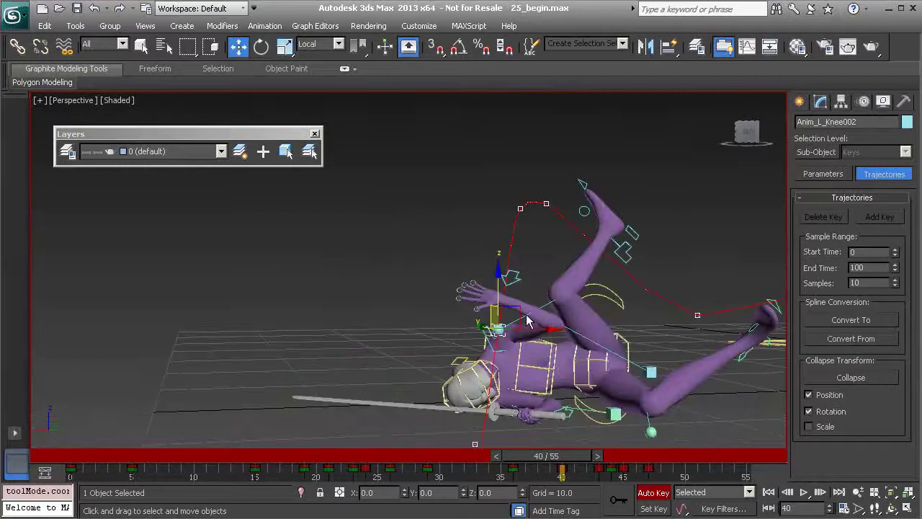
drag(519, 306, 530, 345)
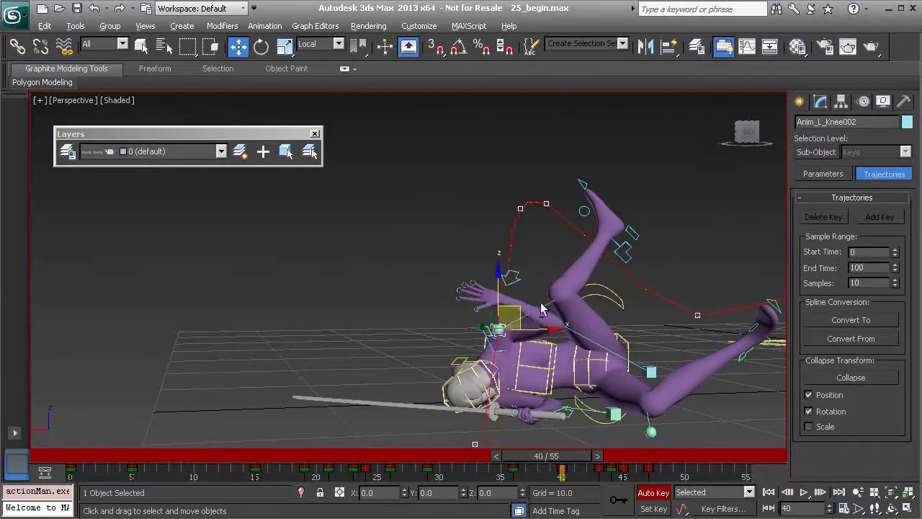
alt+middle_drag(541, 310, 583, 336)
click(461, 306)
middle_drag(687, 346, 563, 344)
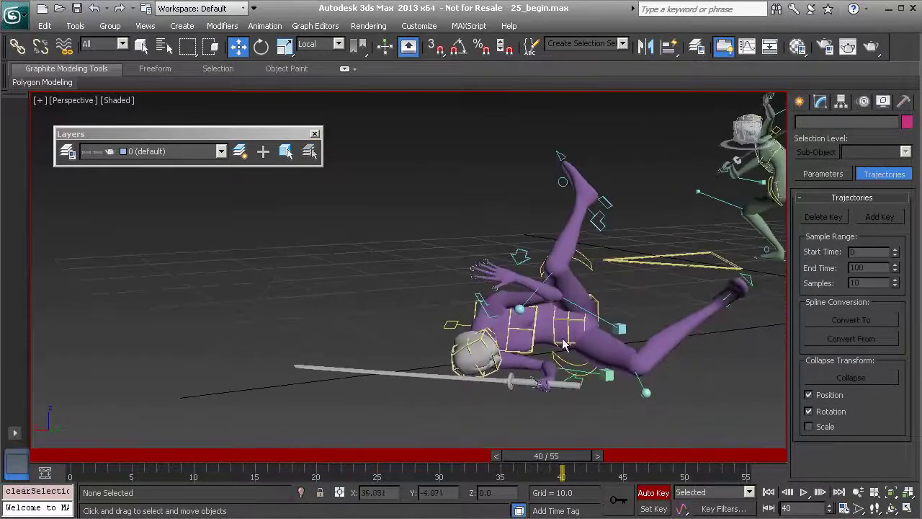
At frame 40, move the left elbow control down toward the floor near the sword handle to redirect the elbow
click(618, 327)
alt+middle_drag(618, 327, 558, 308)
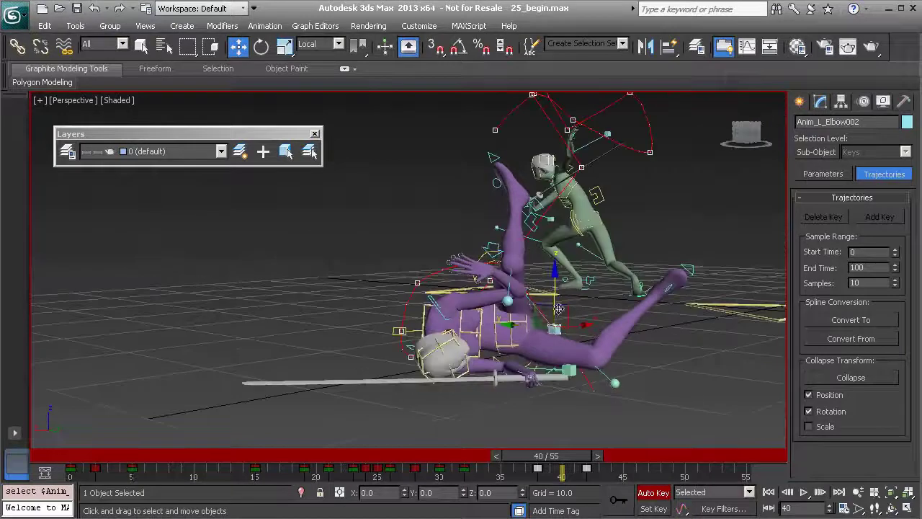
alt+middle_drag(531, 346, 475, 338)
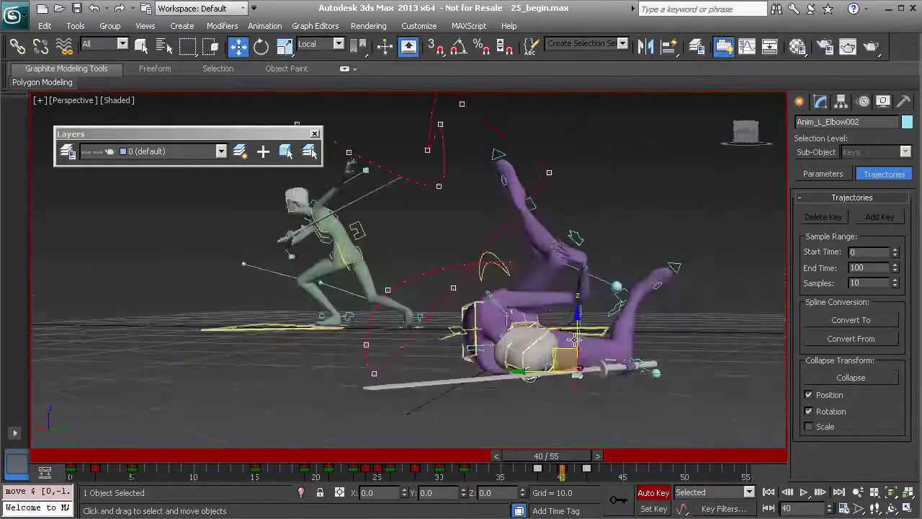
At frame 40, move the left arm control about -2.1 along X and -0.9 along Y toward the raised thigh
mouse_move(564, 456)
mouse_down()
mouse_move(507, 456)
mouse_move(558, 456)
mouse_move(588, 471)
mouse_move(569, 472)
mouse_up()
alt+middle_drag(585, 376, 506, 392)
click(468, 253)
alt+middle_drag(468, 252, 573, 446)
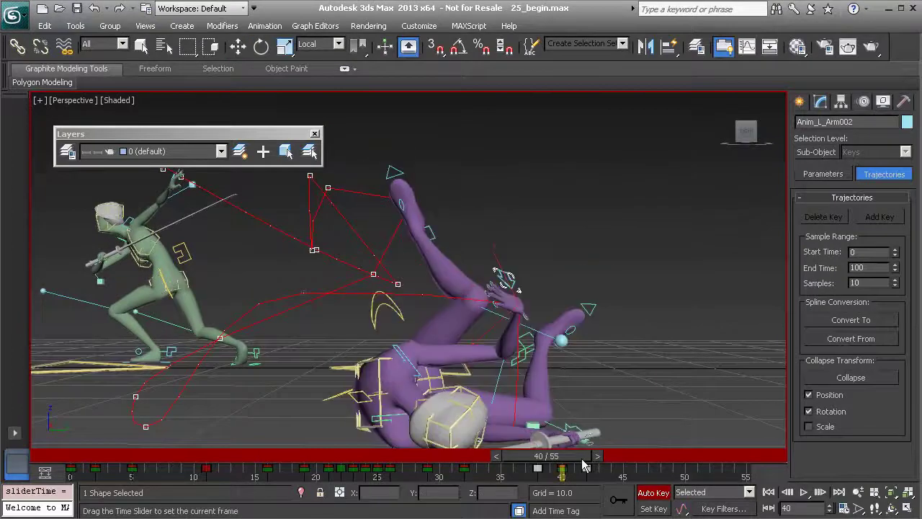
mouse_move(582, 460)
mouse_down()
mouse_move(551, 456)
mouse_move(582, 460)
mouse_up()
alt+middle_drag(567, 443, 549, 398)
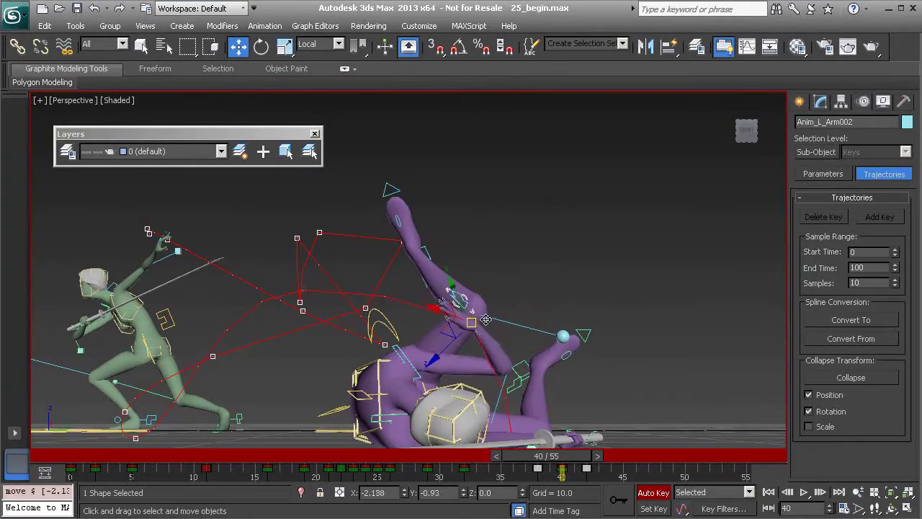
mouse_move(577, 459)
mouse_down()
mouse_move(551, 466)
mouse_move(600, 470)
mouse_move(533, 472)
mouse_move(609, 479)
mouse_move(519, 471)
mouse_move(585, 468)
mouse_up()
key(w)
alt+middle_drag(602, 389, 541, 367)
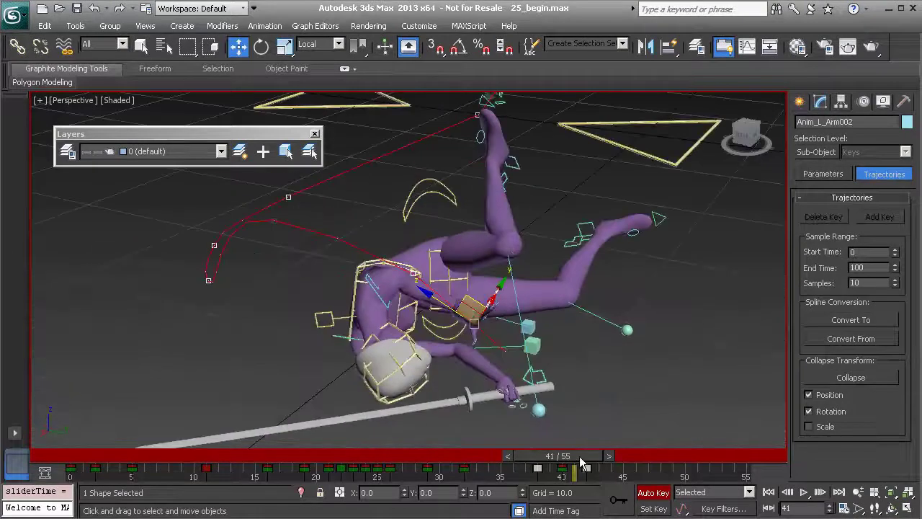
At frame 46, move the left arm control about 0.67 along X and 0.82 along Y to slide the hand away from the body
drag(579, 456, 639, 475)
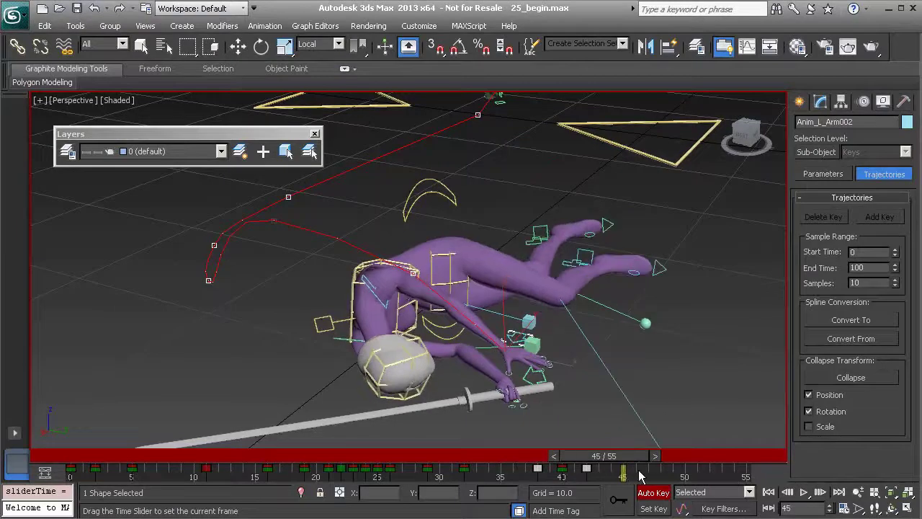
key(w)
alt+middle_drag(594, 353, 518, 381)
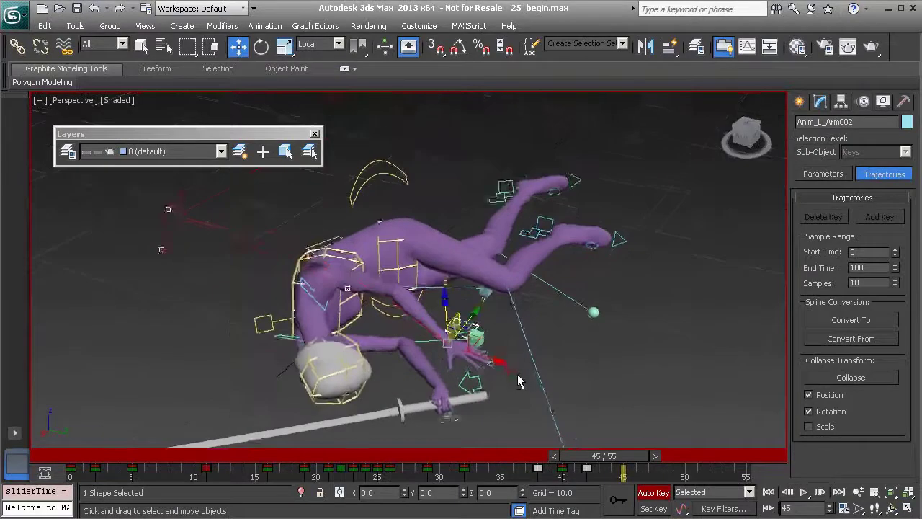
scroll(519, 381, up, 3)
scroll(525, 344, up, 3)
middle_drag(525, 343, 516, 322)
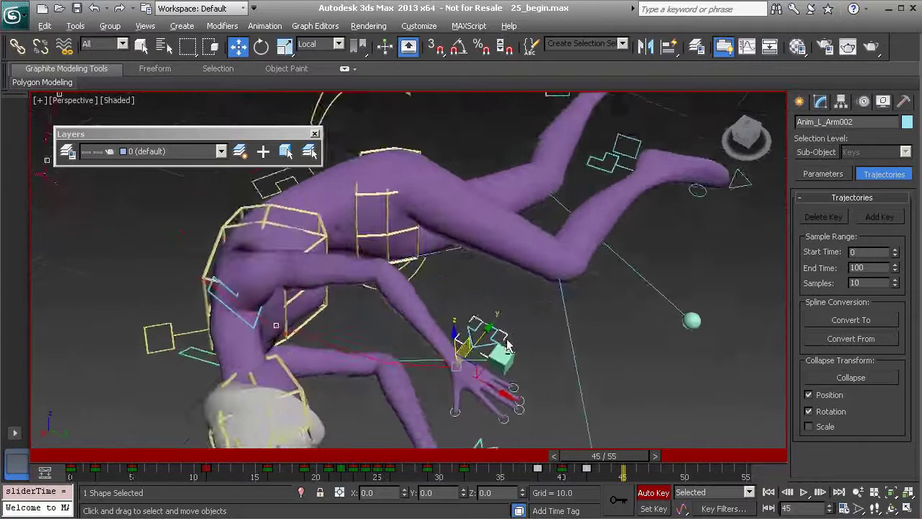
drag(594, 466, 640, 467)
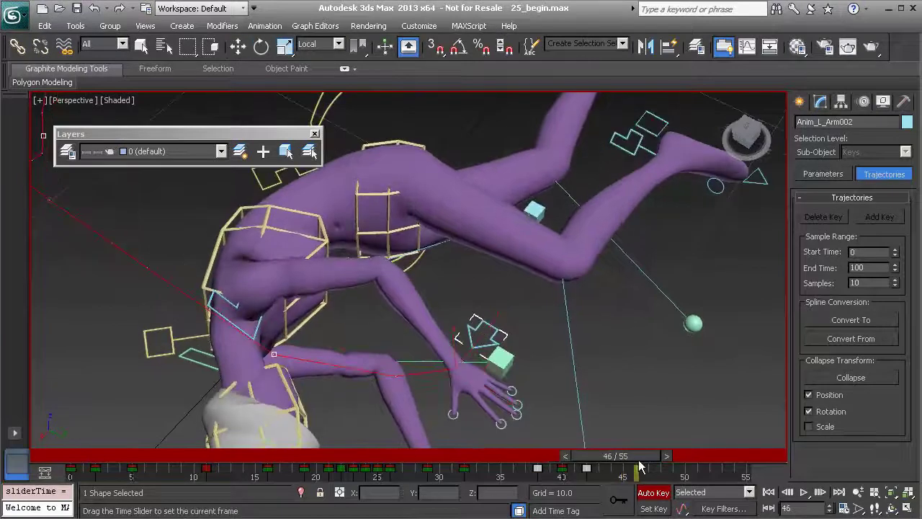
alt+middle_drag(561, 362, 539, 386)
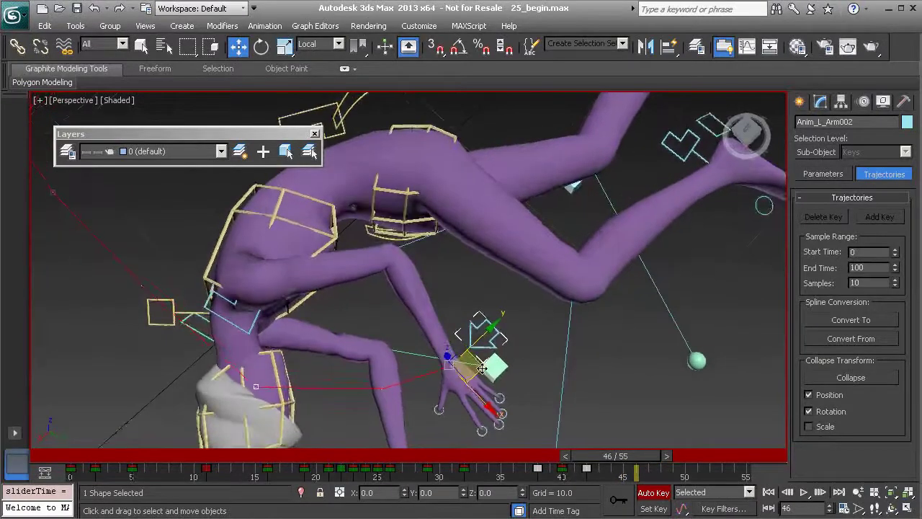
drag(482, 368, 514, 366)
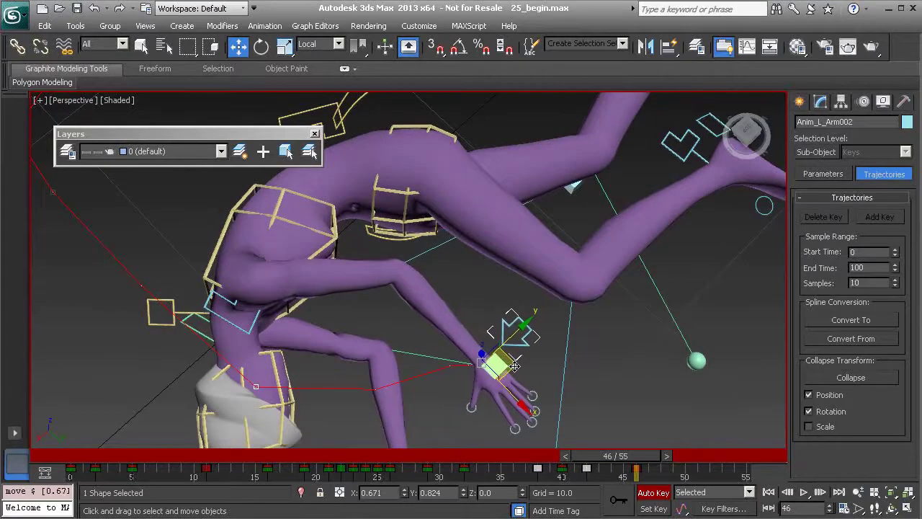
At frame 46, rotate the left arm control about 7 degrees around Z to turn the hand on the floor
key(e)
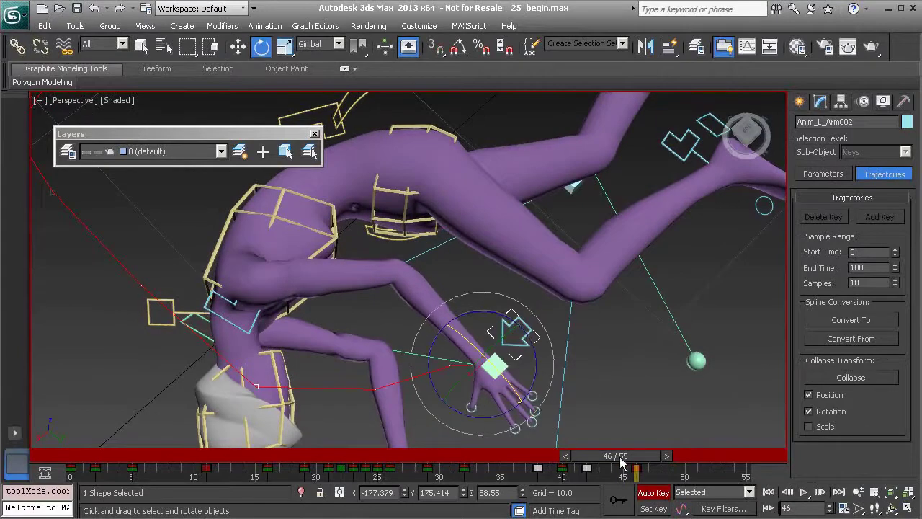
drag(621, 463, 643, 463)
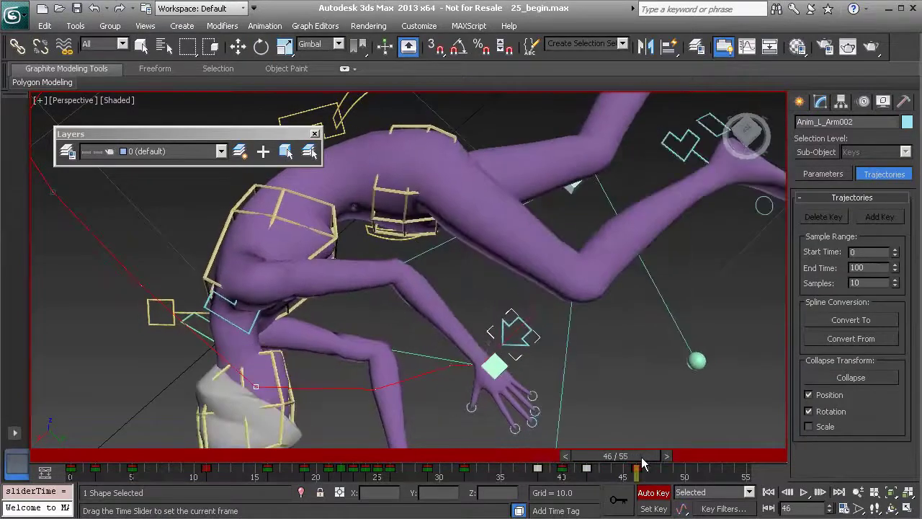
key(e)
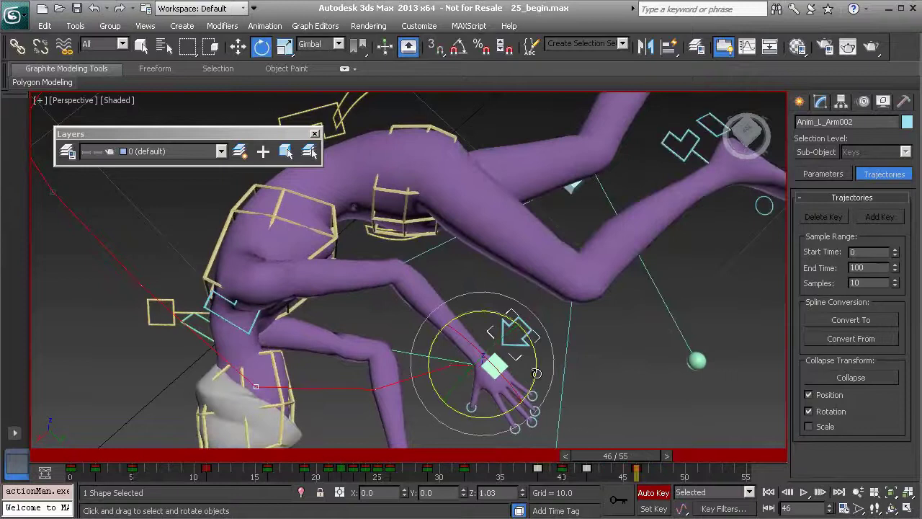
drag(536, 373, 538, 369)
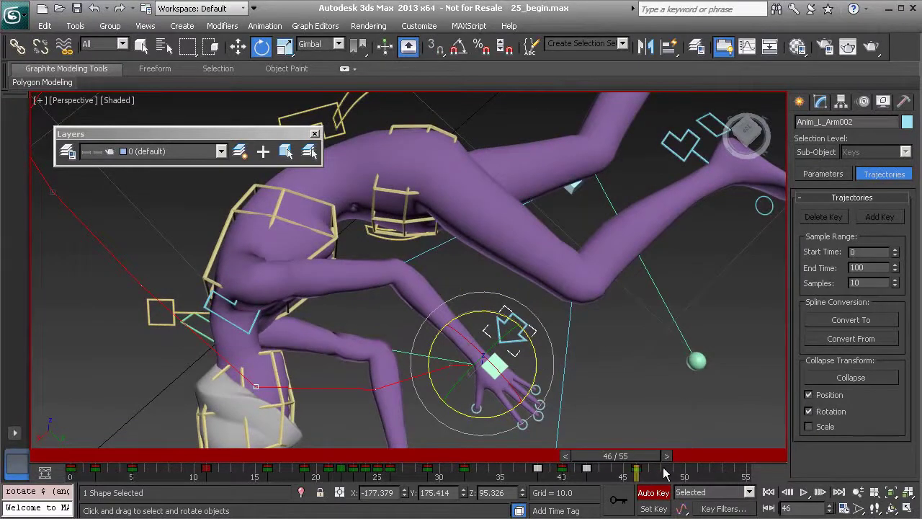
Play back the animation to examine the left arm's motion through the fall and landing
drag(638, 456, 551, 472)
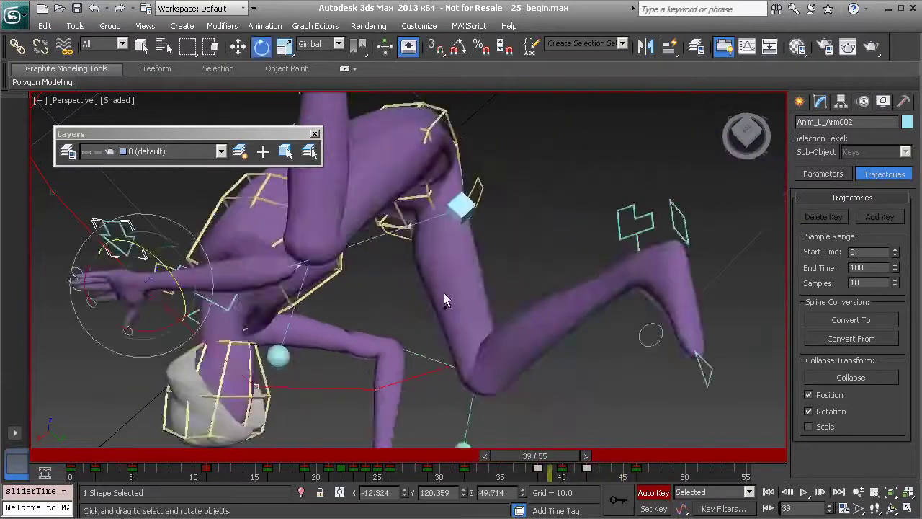
scroll(477, 360, down, 3)
click(805, 493)
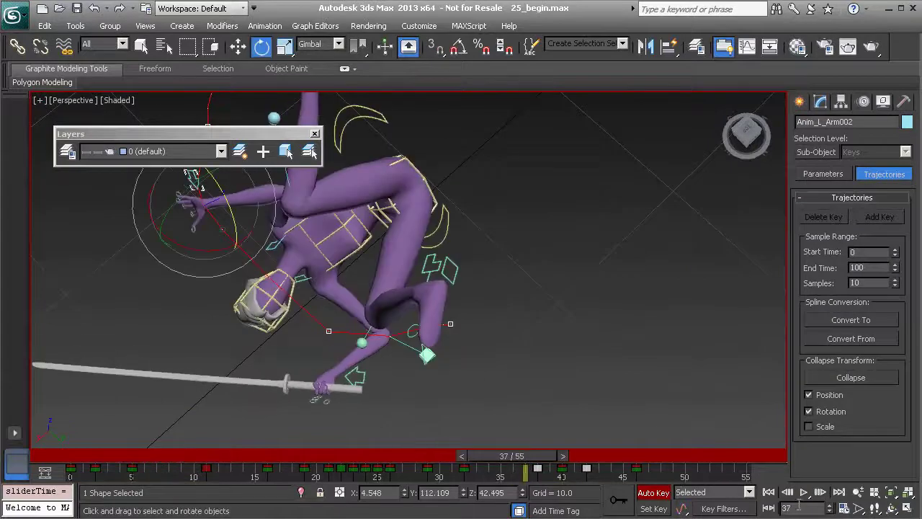
click(804, 493)
click(804, 493)
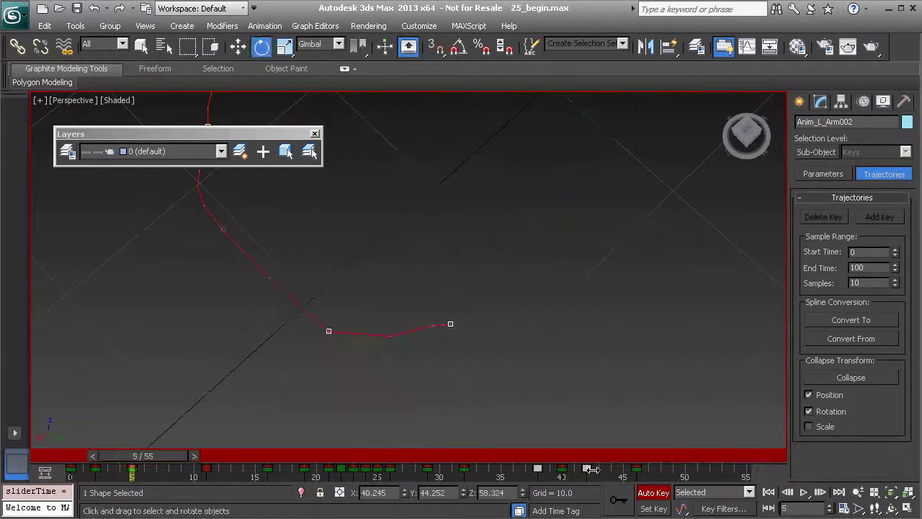
click(535, 458)
At frame 44, move the left arm control slightly upward and outward to adjust the hand's height above the floor
drag(536, 465, 607, 476)
key(e)
alt+middle_drag(569, 425, 446, 341)
scroll(528, 349, up, 5)
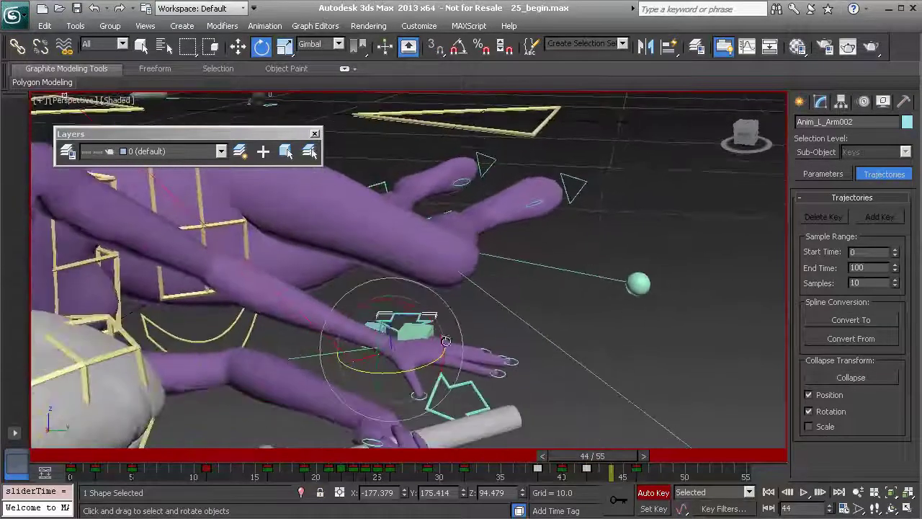
drag(603, 461, 626, 465)
alt+middle_drag(569, 432, 533, 407)
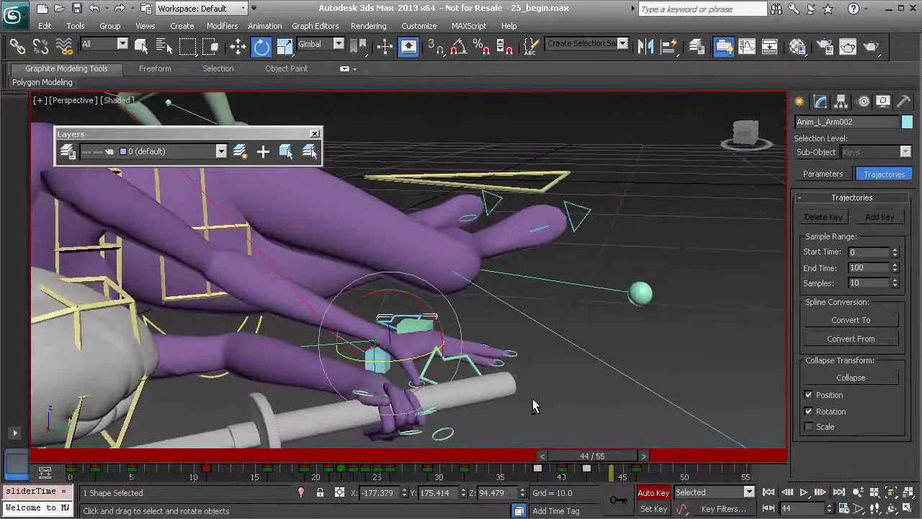
key(w)
alt+middle_drag(497, 381, 418, 321)
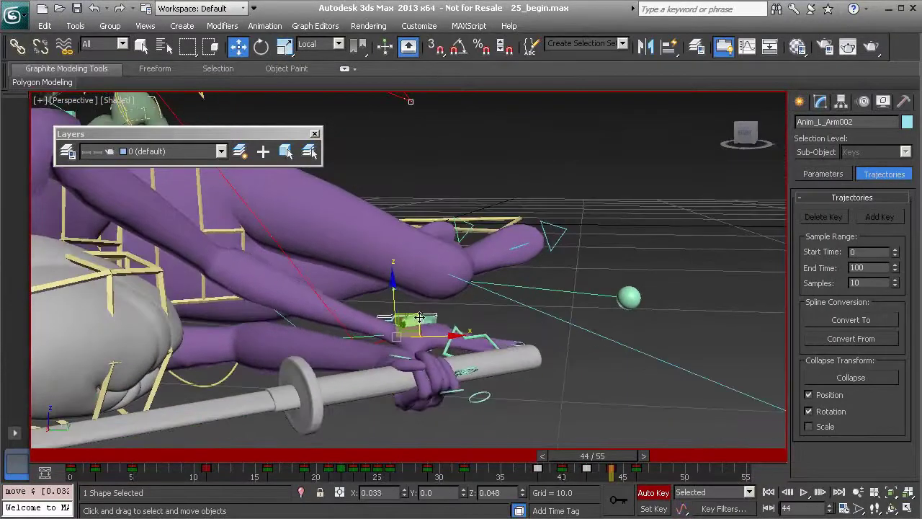
At frame 44, rotate the left arm control about -8.5 degrees around X to tilt the hand, comparing it with frame 46
key(e)
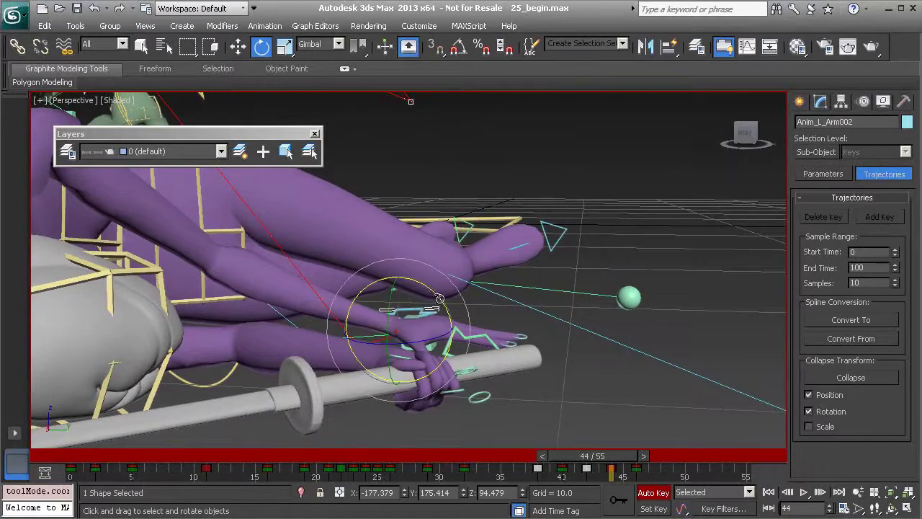
alt+middle_drag(444, 307, 497, 374)
drag(617, 458, 645, 479)
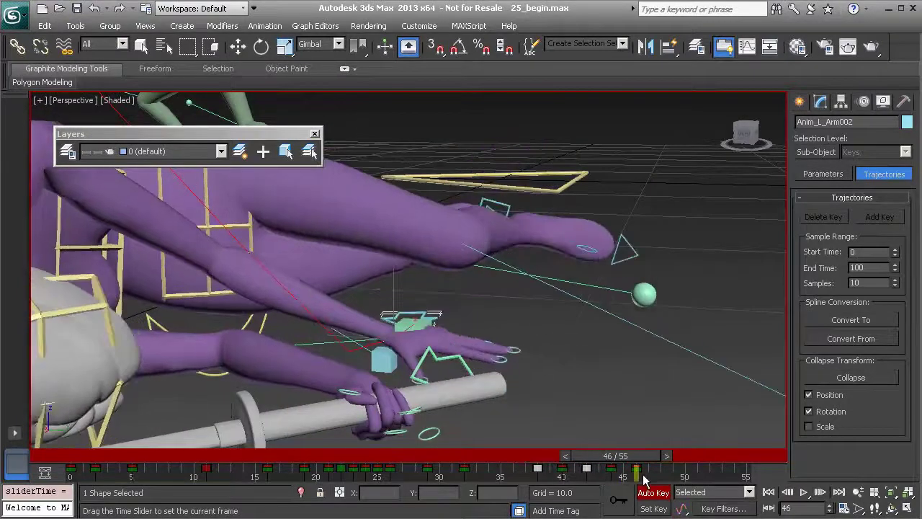
key(e)
alt+middle_drag(591, 421, 531, 398)
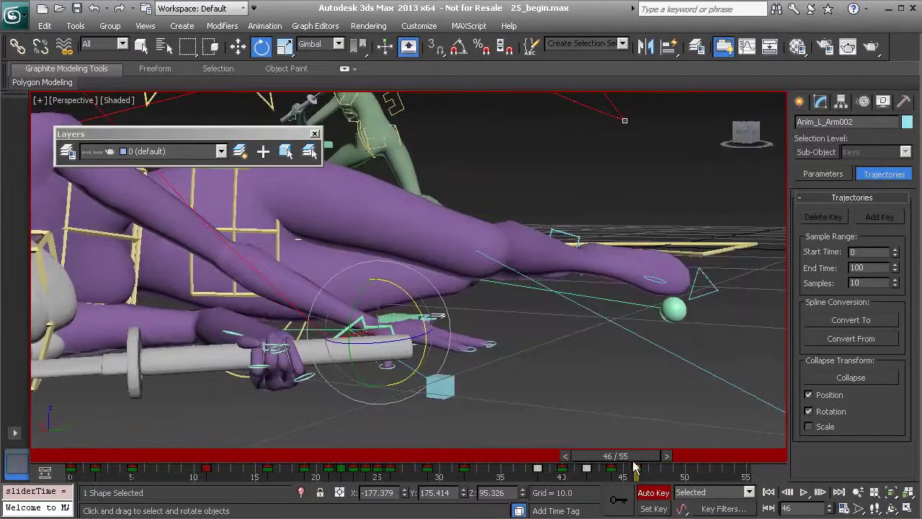
mouse_move(633, 461)
mouse_down()
mouse_move(591, 455)
mouse_move(627, 456)
mouse_move(597, 458)
mouse_move(619, 462)
mouse_up()
key(e)
alt+middle_drag(560, 412, 517, 380)
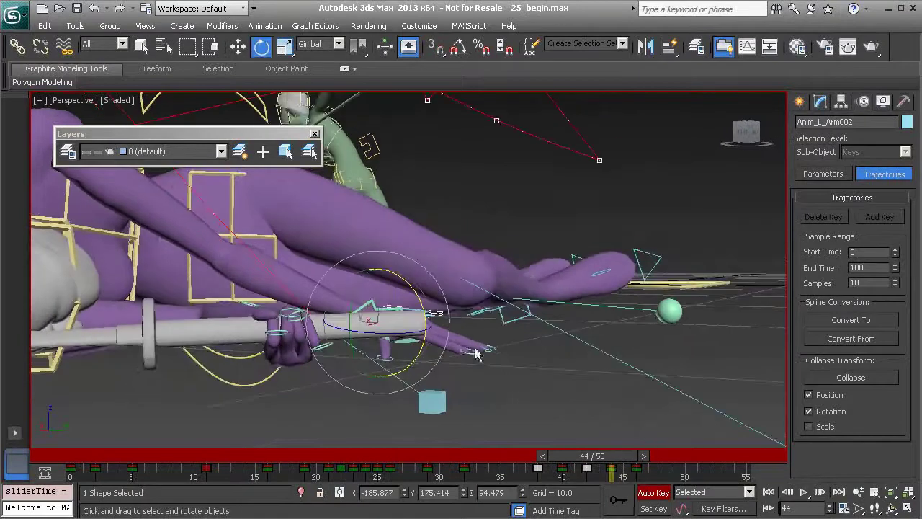
At frame 44, raise the left arm control slightly along Z to lift the tilted hand off the floor
key(w)
drag(381, 262, 384, 256)
drag(611, 465, 654, 484)
alt+middle_drag(513, 359, 461, 393)
scroll(461, 381, down, 2)
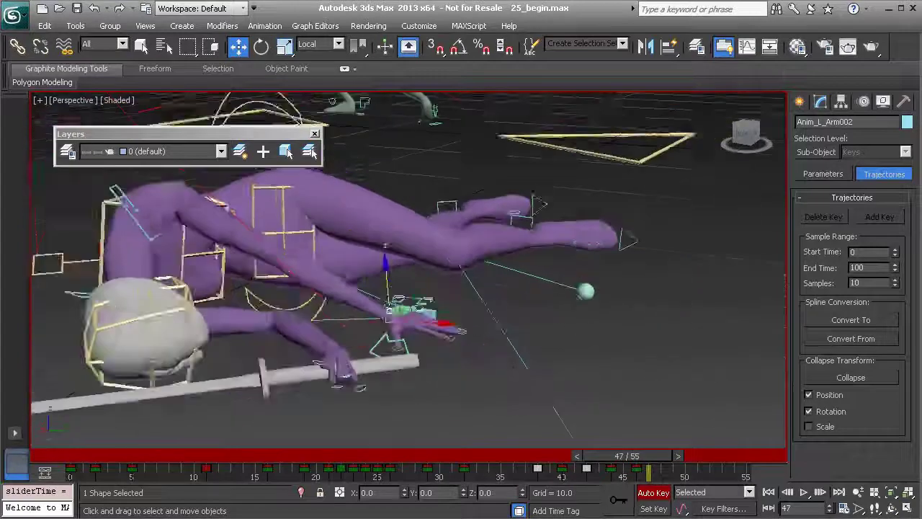
Scrub between frames 44 and 47 to examine how the left hand settles on the floor
alt+middle_drag(441, 339, 421, 357)
scroll(422, 357, up, 1)
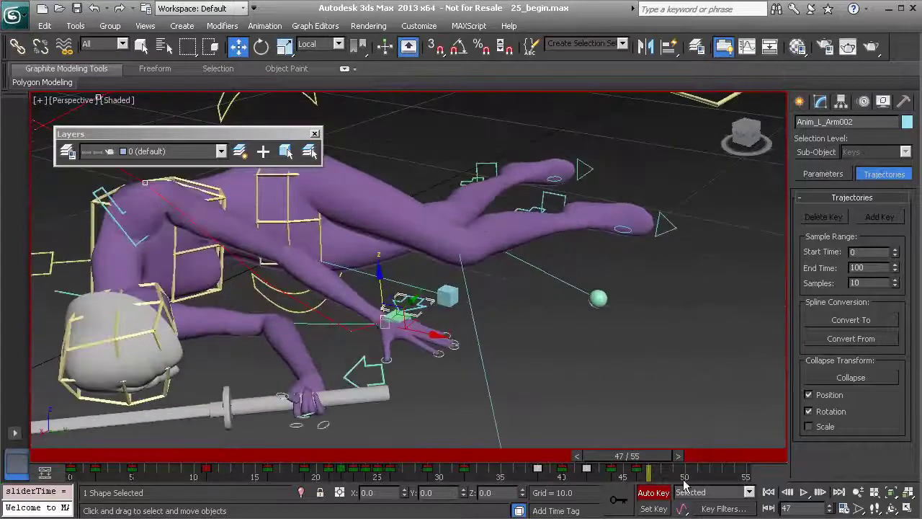
drag(648, 461, 592, 461)
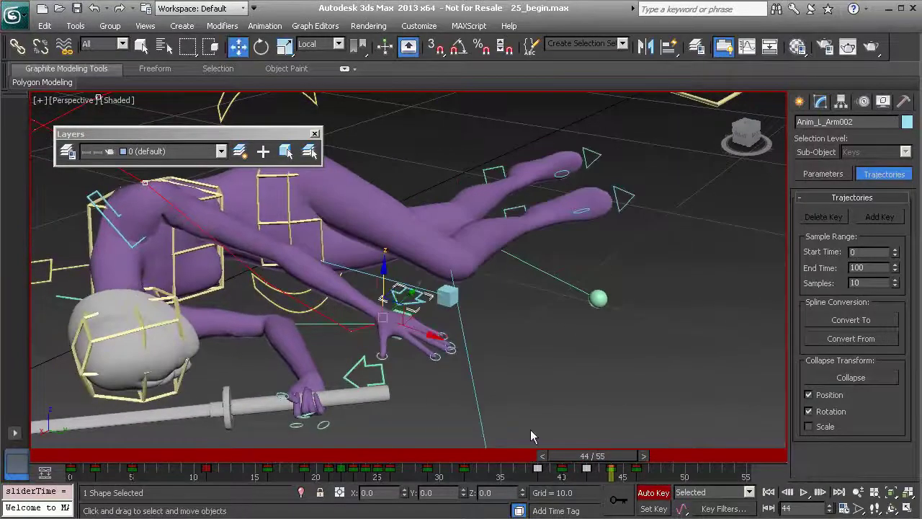
scroll(436, 375, up, 3)
alt+middle_drag(436, 369, 418, 396)
drag(602, 464, 643, 469)
key(w)
scroll(405, 317, down, 5)
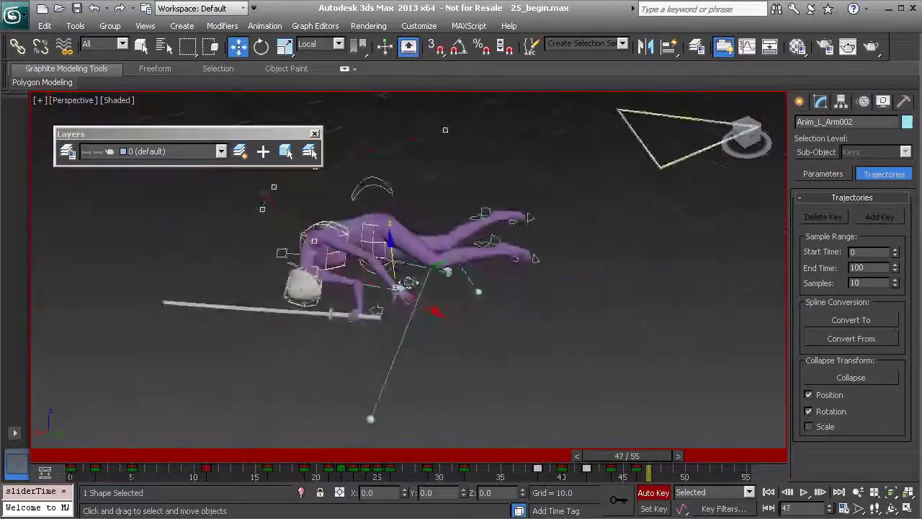
alt+middle_drag(405, 317, 517, 431)
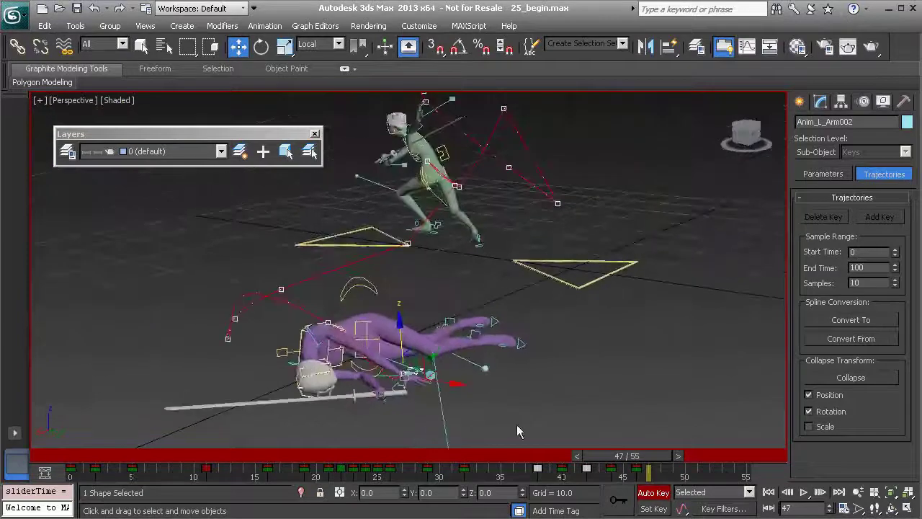
Examine the left hand's contact with the floor from several angles between frames 42 and 47
mouse_move(638, 459)
mouse_down()
mouse_move(540, 465)
mouse_move(645, 472)
mouse_up()
key(w)
alt+middle_drag(476, 377, 460, 359)
scroll(453, 394, up, 4)
drag(645, 465, 588, 465)
scroll(421, 338, up, 8)
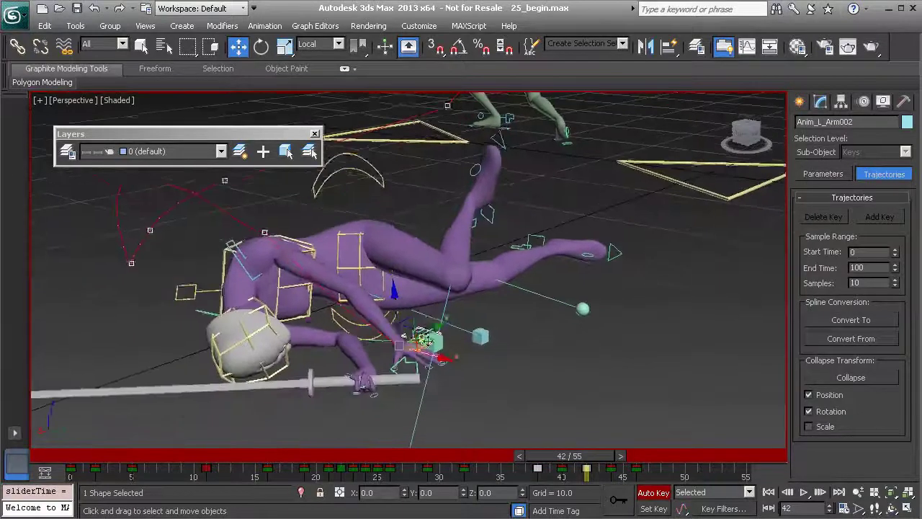
middle_drag(422, 364, 408, 269)
alt+middle_drag(401, 329, 443, 397)
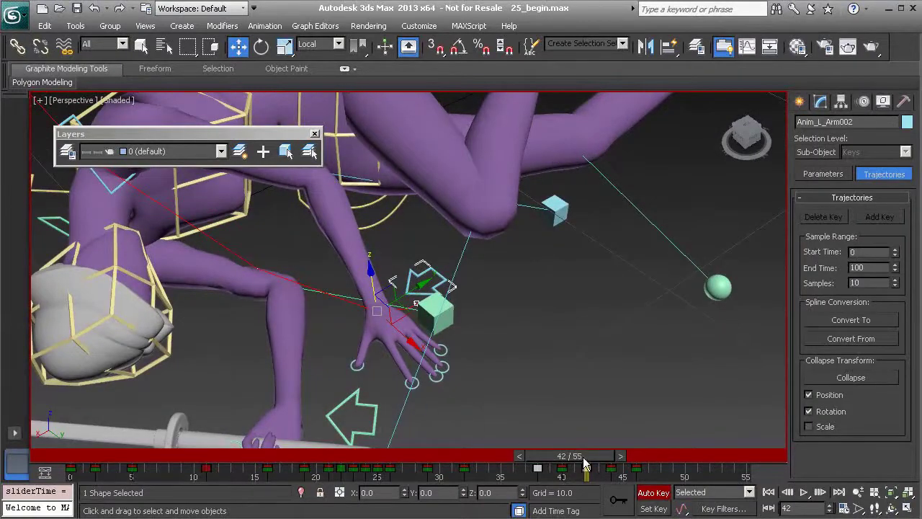
drag(585, 463, 619, 471)
key(w)
alt+middle_drag(511, 399, 525, 338)
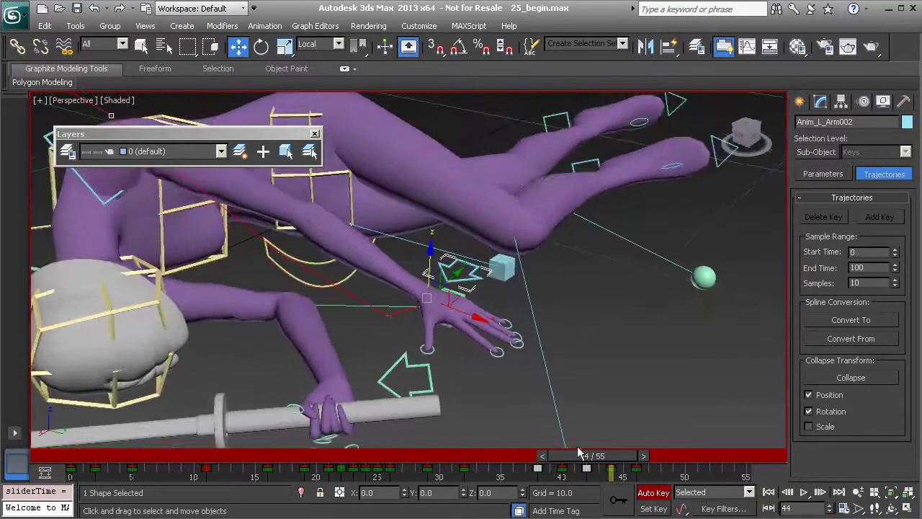
drag(608, 463, 652, 470)
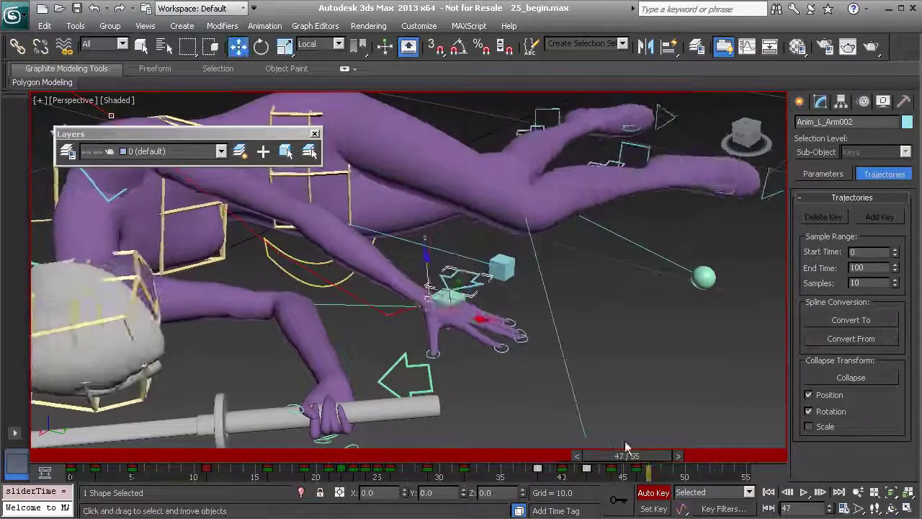
At frame 32, rotate the purple character's left arm control slightly around X to level the hand with the floor
scroll(488, 318, down, 5)
scroll(430, 317, down, 2)
alt+middle_drag(421, 319, 534, 419)
drag(638, 466, 445, 444)
alt+middle_drag(330, 352, 350, 351)
scroll(303, 348, up, 4)
mouse_move(461, 455)
mouse_down()
mouse_move(438, 453)
mouse_move(475, 466)
mouse_up()
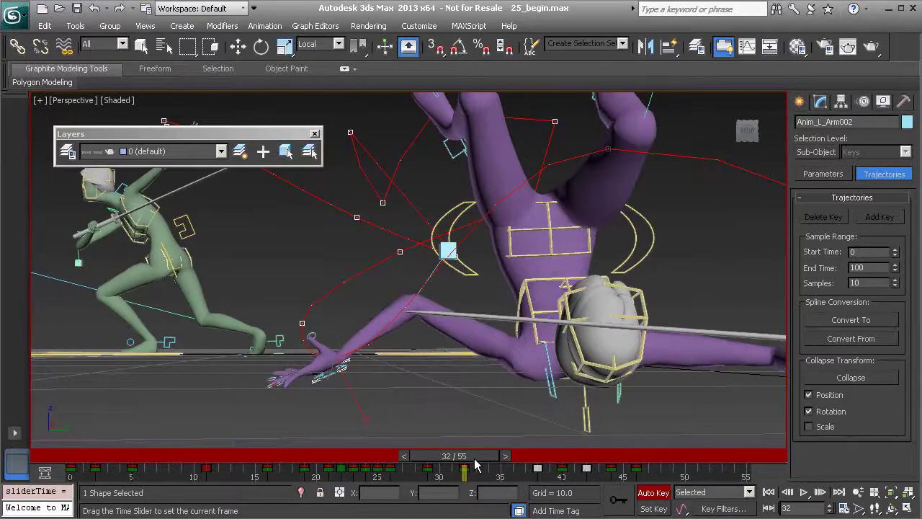
alt+middle_drag(445, 412, 435, 402)
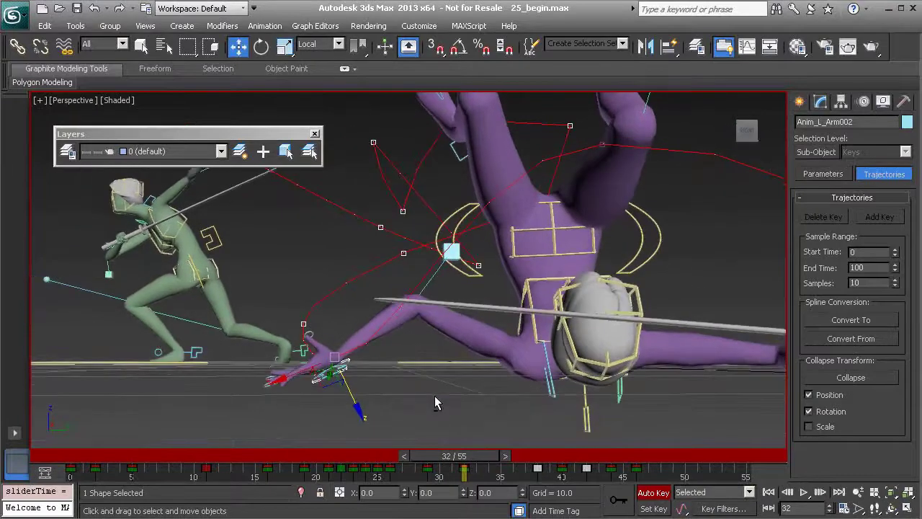
key(e)
drag(311, 400, 307, 402)
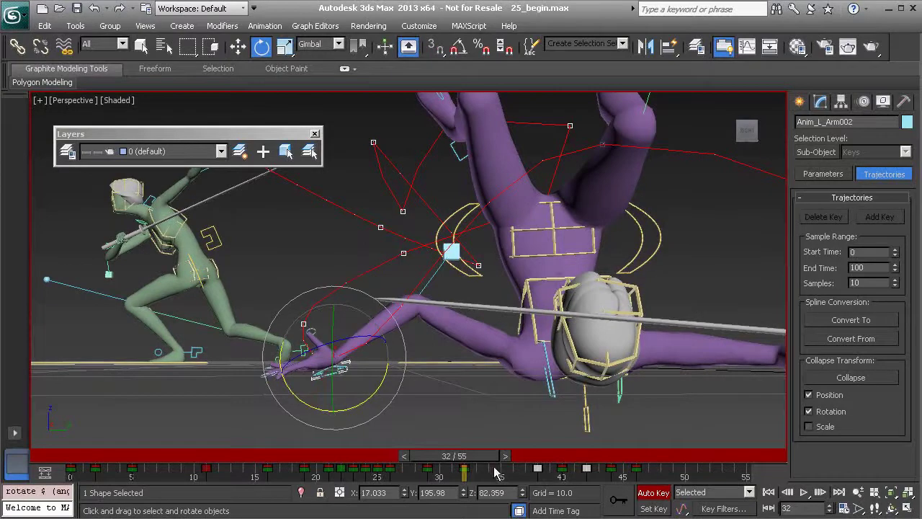
Rotate the left arm control around X at frames 31 and 30 to flatten the hand, reaching about 15.4 degrees at frame 30
mouse_move(479, 459)
mouse_down()
mouse_move(457, 459)
mouse_move(471, 461)
mouse_up()
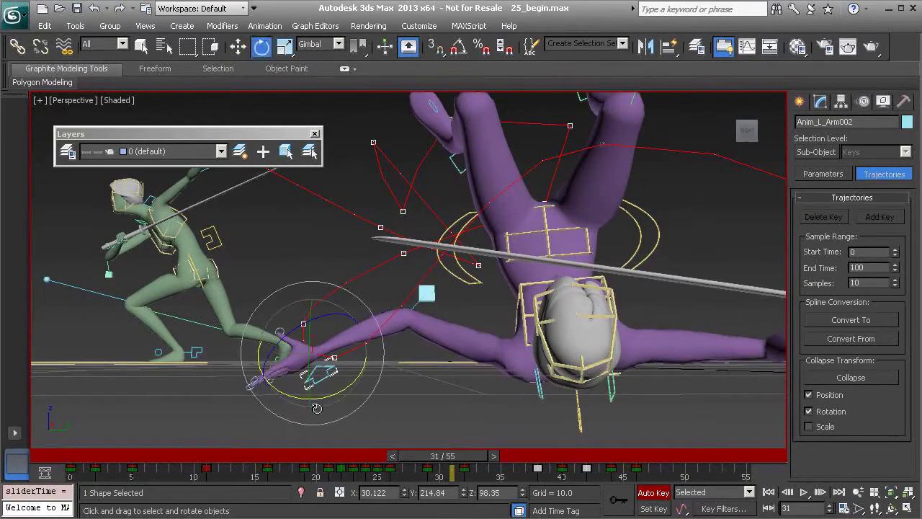
drag(347, 389, 320, 396)
mouse_move(464, 457)
mouse_down()
mouse_move(436, 452)
mouse_move(454, 461)
mouse_up()
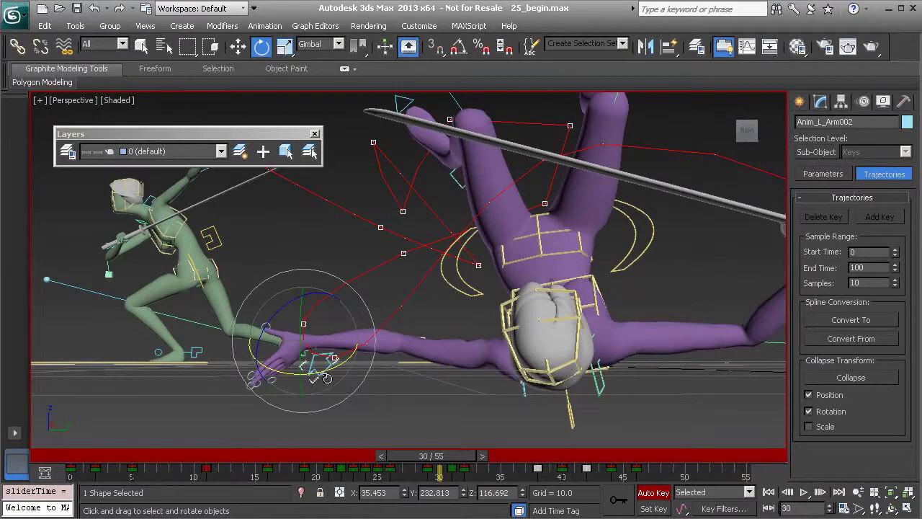
drag(329, 371, 306, 378)
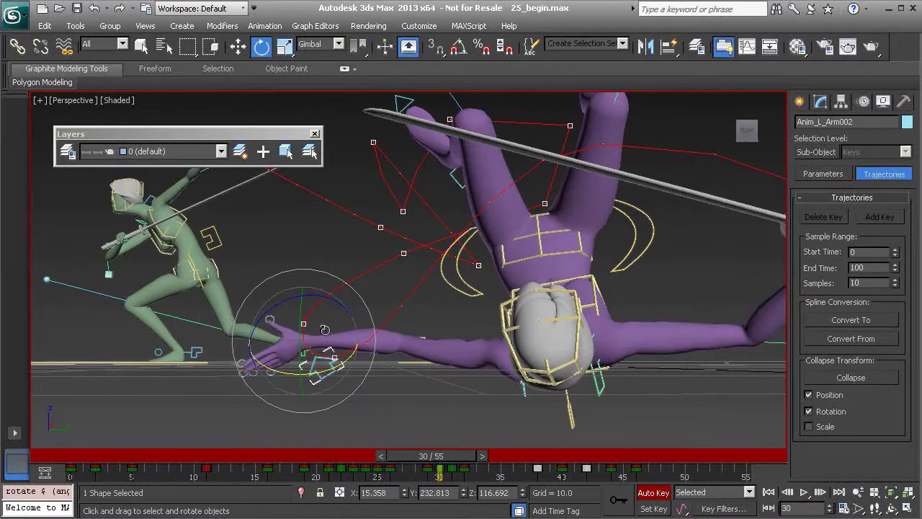
Scrub between frames 27 and 37 and play the animation to review the purple character's fall and landing
drag(444, 454, 526, 486)
drag(426, 472, 524, 492)
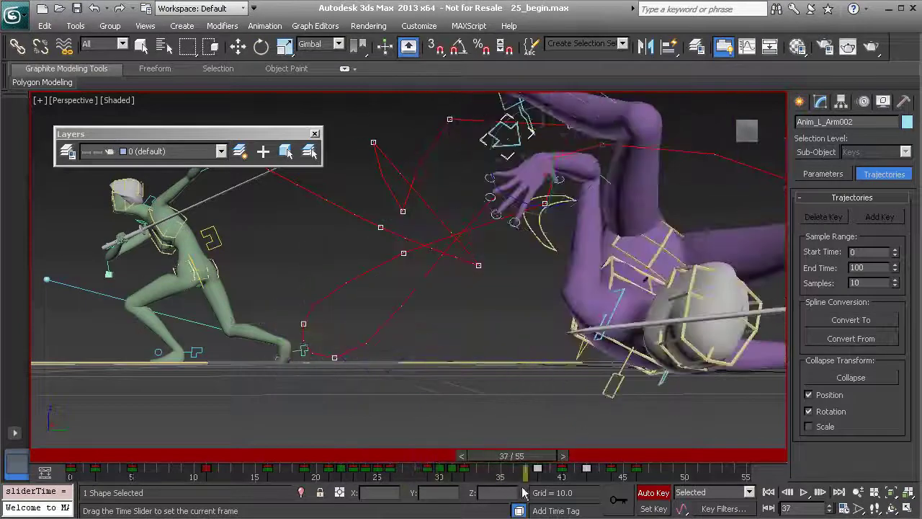
scroll(494, 339, down, 4)
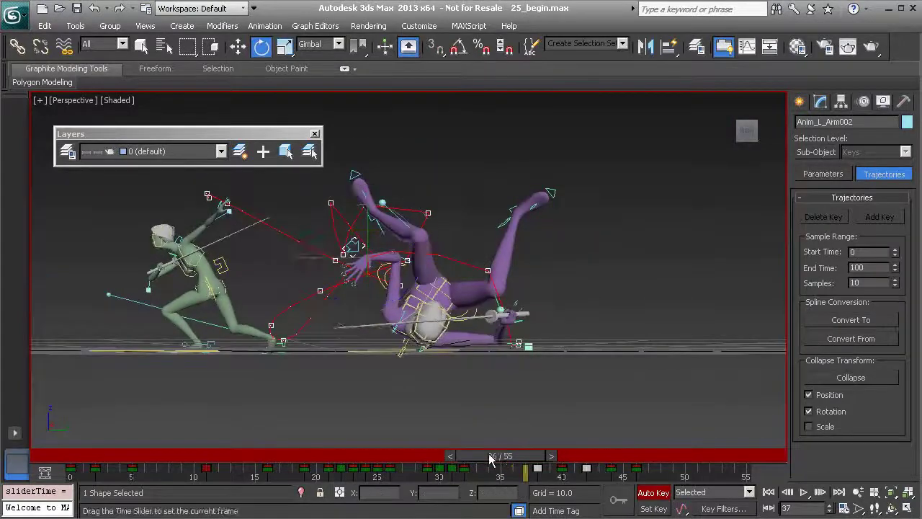
drag(490, 459, 397, 456)
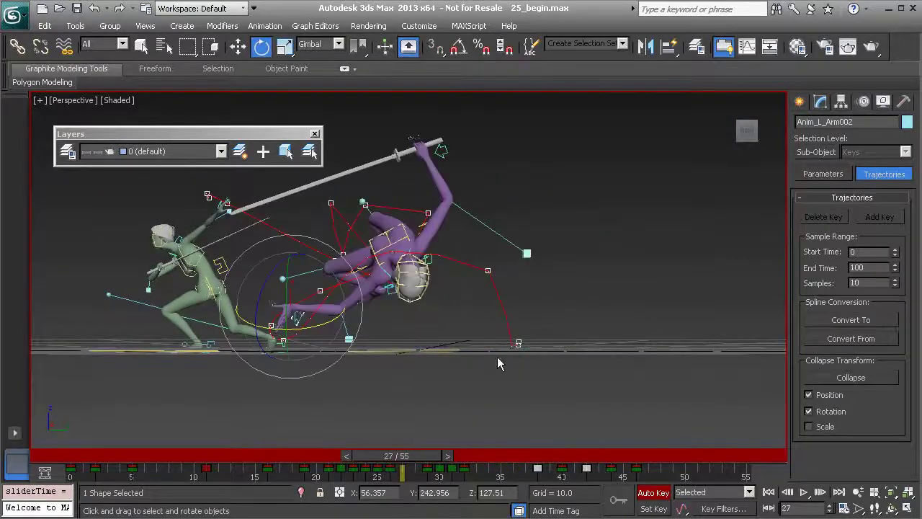
click(802, 493)
alt+middle_drag(478, 317, 476, 341)
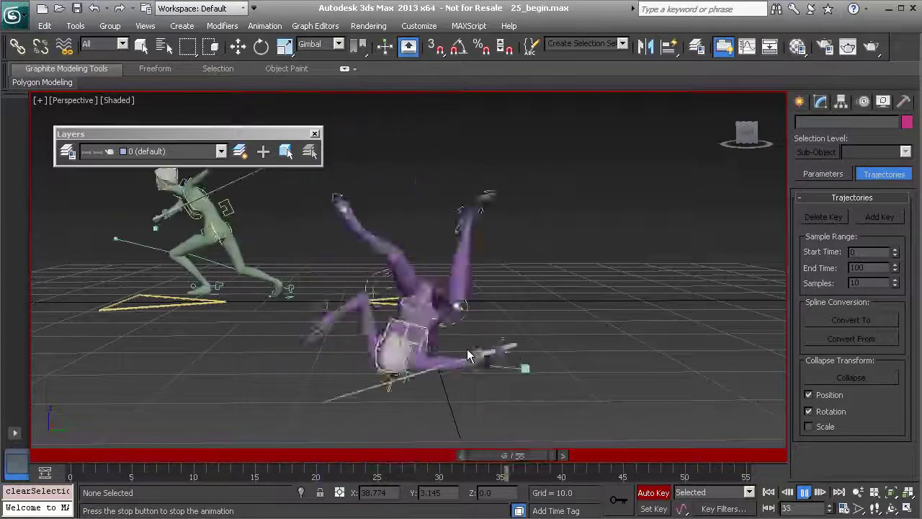
alt+middle_drag(467, 349, 477, 357)
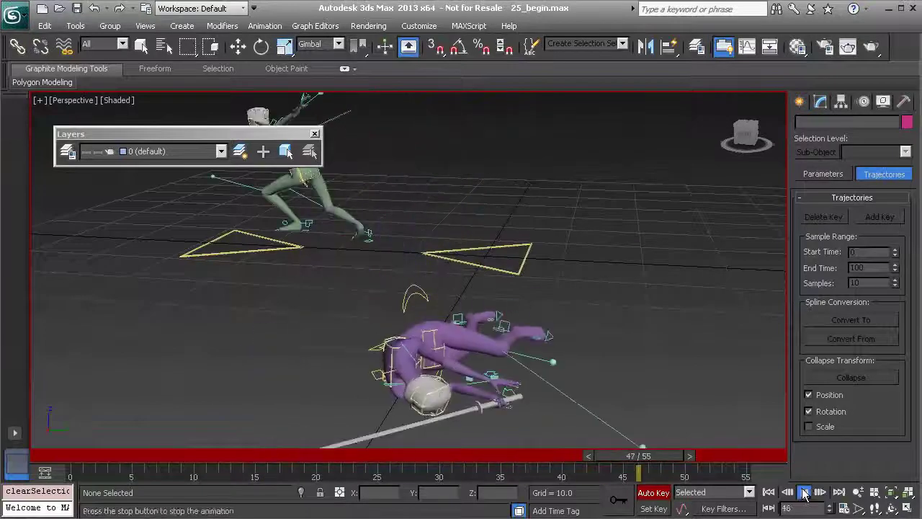
Select the purple character's left clavicle control and rotate it about -6 degrees around Z at frame 44
drag(559, 456, 535, 457)
alt+middle_drag(468, 338, 491, 292)
scroll(492, 292, up, 4)
scroll(446, 365, up, 1)
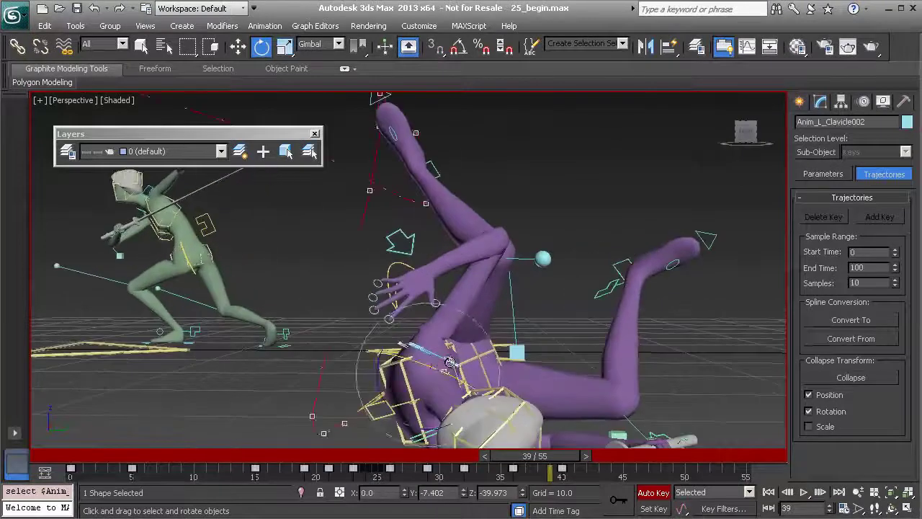
alt+middle_drag(449, 361, 477, 310)
click(441, 348)
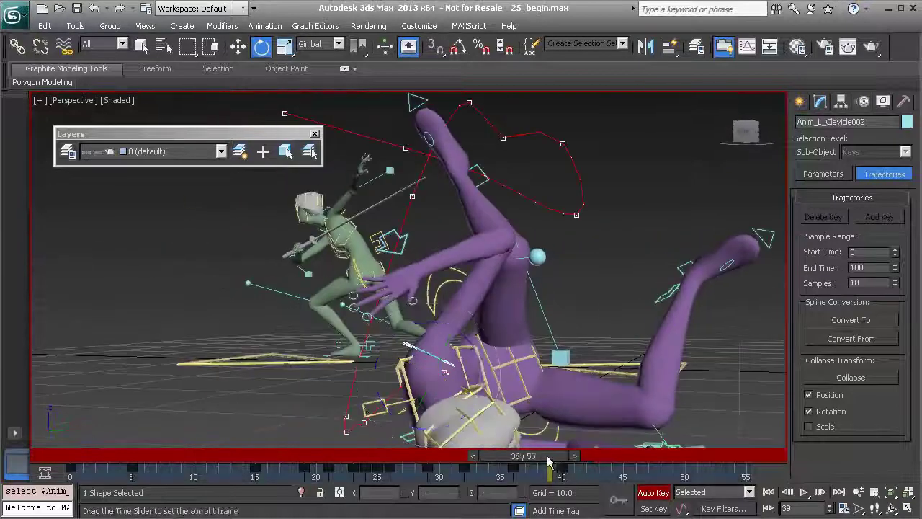
drag(549, 461, 616, 481)
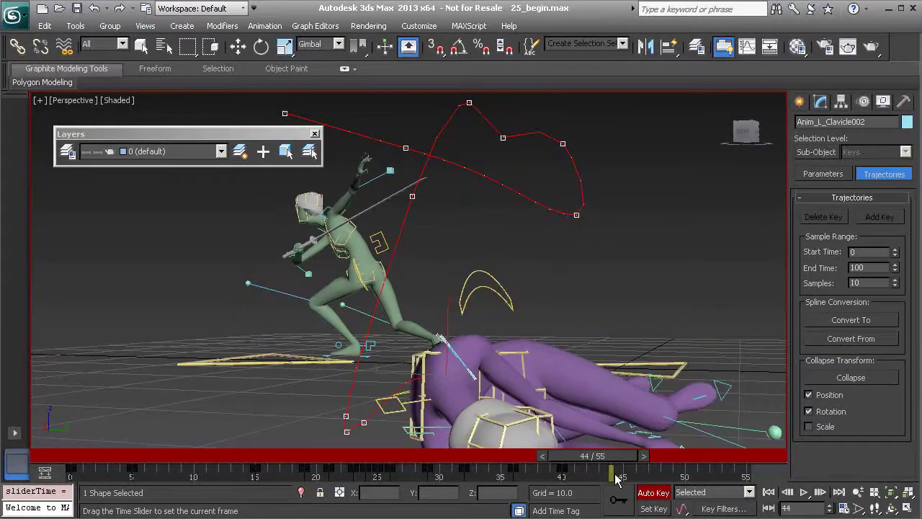
alt+middle_drag(548, 362, 466, 312)
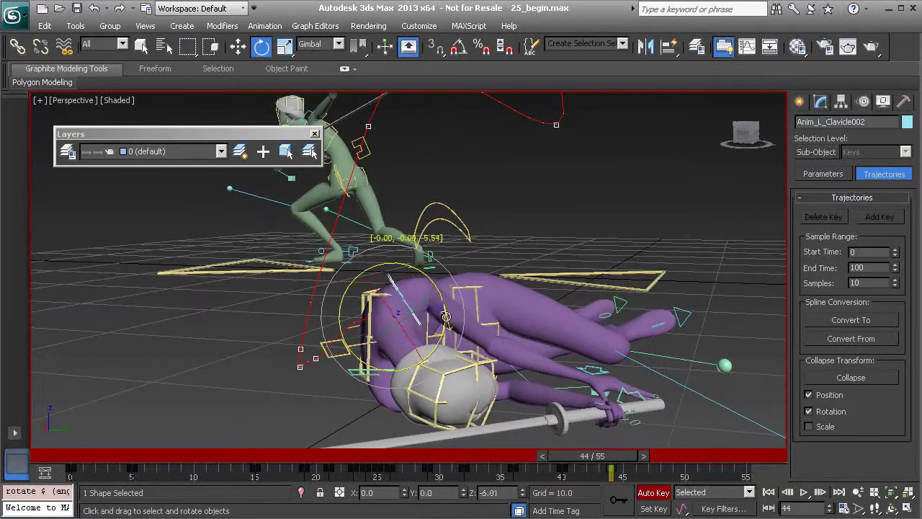
At frame 48, rotate the left clavicle control to adjust the resting shoulder, comparing it with the neighbouring frames
drag(613, 472, 646, 476)
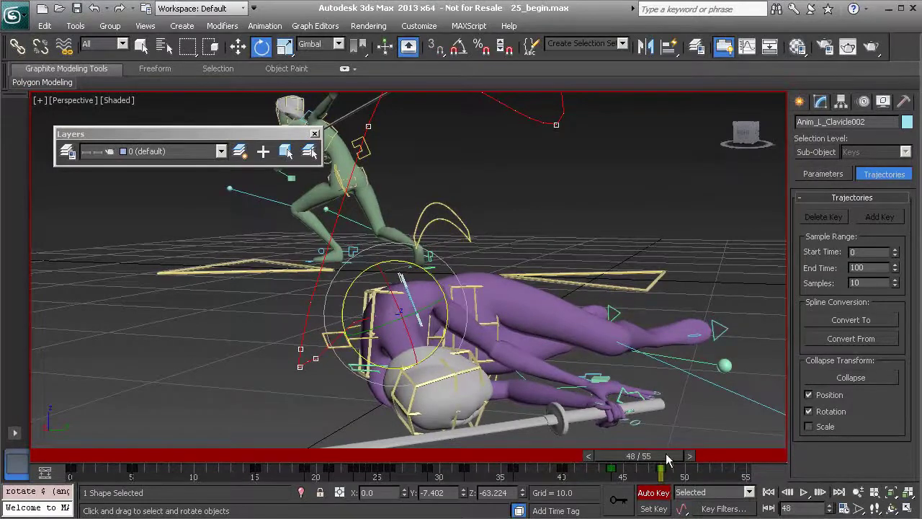
drag(666, 453, 628, 466)
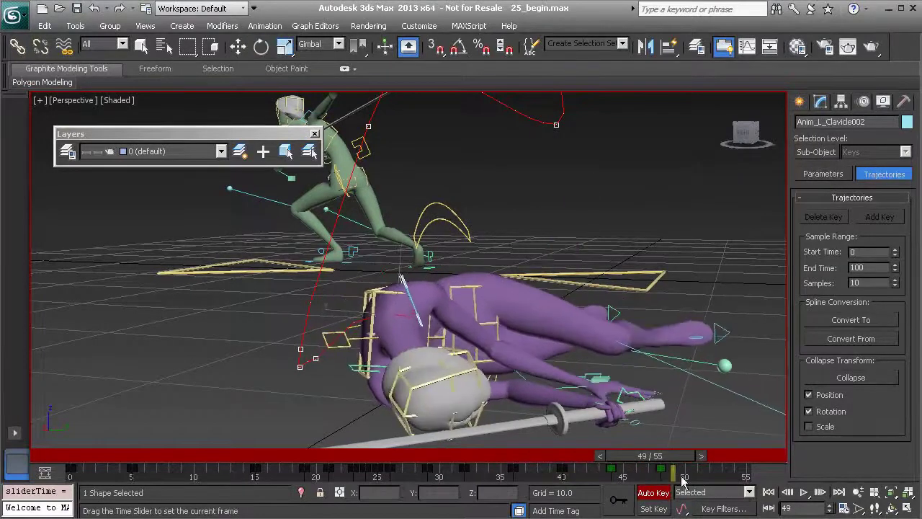
drag(683, 482, 652, 502)
alt+middle_drag(328, 262, 361, 321)
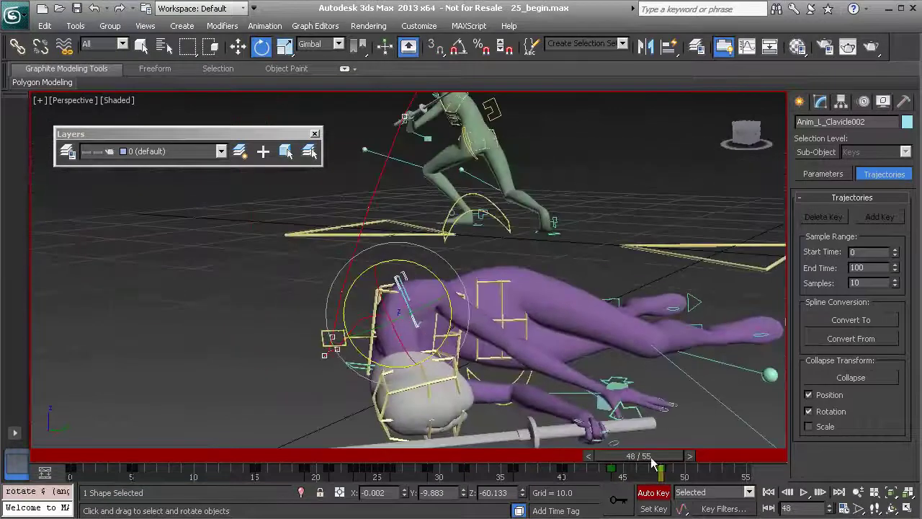
Rotate the left clavicle control around Z by about -7.9 degrees at frame 44 and -2.2 degrees at frame 48
drag(654, 461, 613, 456)
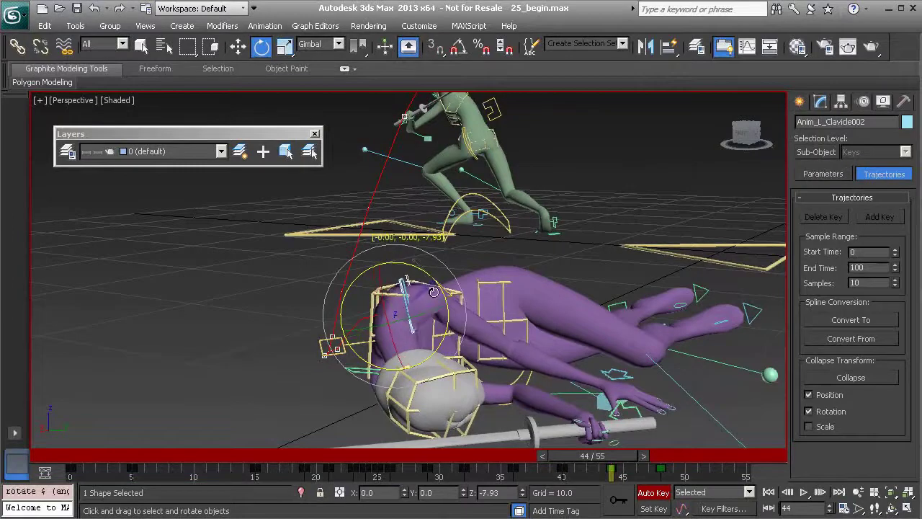
drag(605, 453, 660, 489)
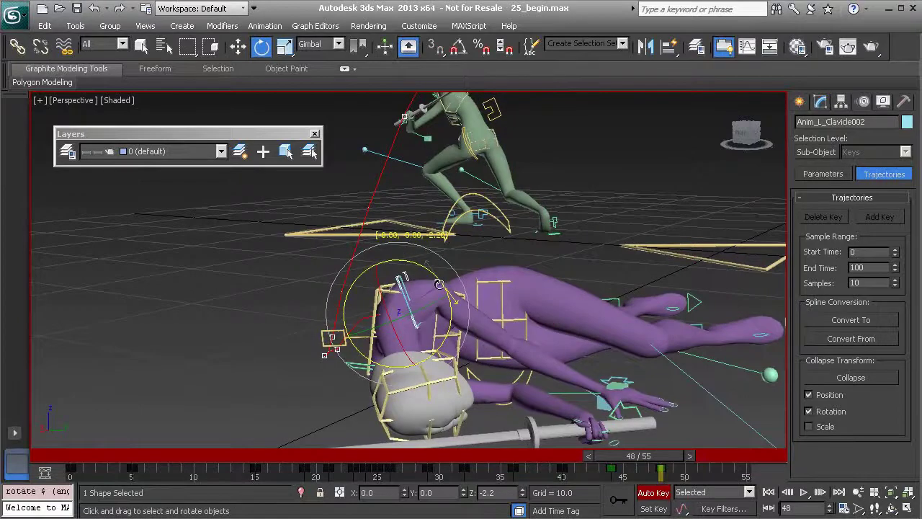
drag(630, 455, 686, 465)
key(e)
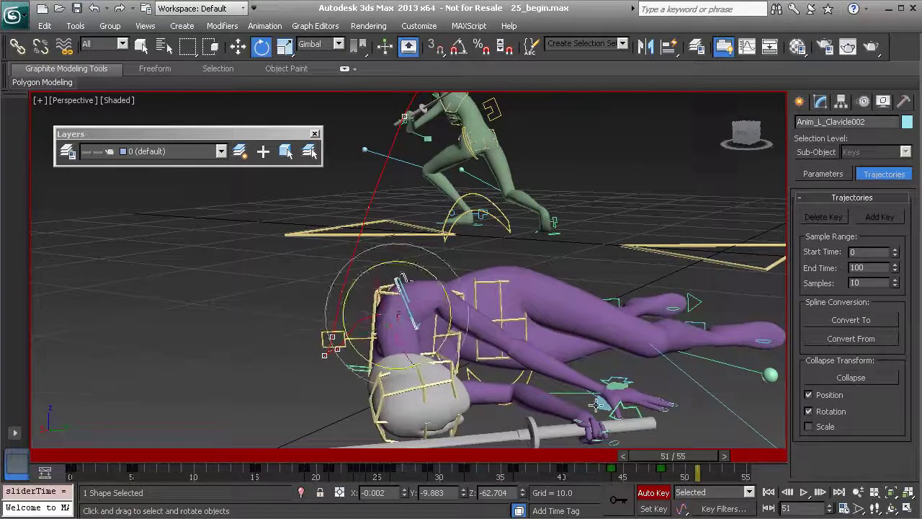
Examine the left shoulder's deformation from several angles at frames 39 and 40
alt+middle_drag(514, 348, 485, 308)
drag(636, 459, 519, 458)
key(e)
alt+middle_drag(389, 345, 550, 358)
scroll(544, 356, up, 4)
alt+middle_drag(441, 333, 397, 337)
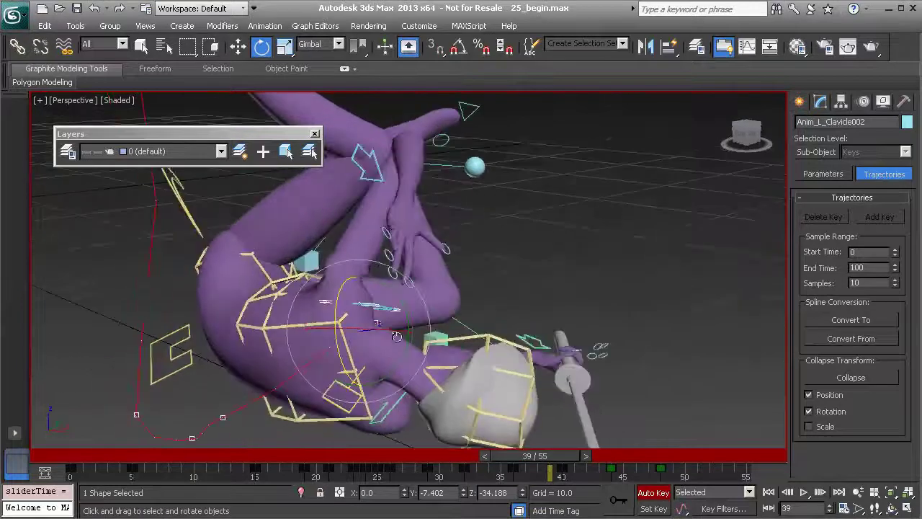
drag(564, 458, 575, 460)
alt+middle_drag(461, 350, 406, 330)
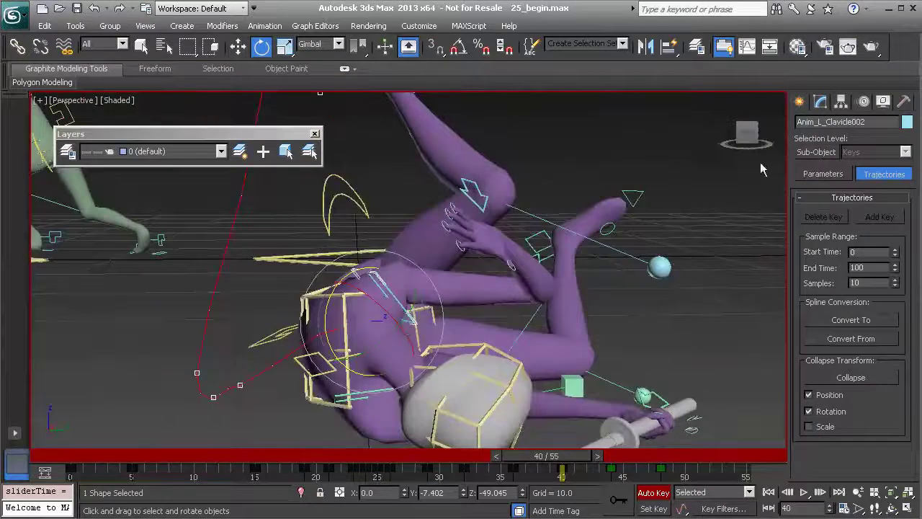
Display the left clavicle control's twist attributes and examine the shoulder between frames 32 and 36
click(819, 104)
alt+middle_drag(461, 288, 422, 358)
scroll(379, 330, up, 3)
drag(565, 464, 519, 461)
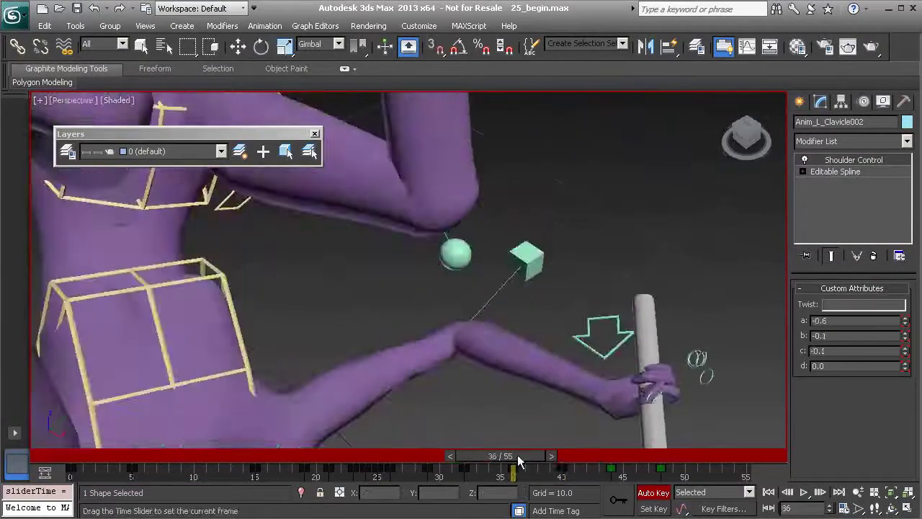
alt+middle_drag(375, 375, 397, 217)
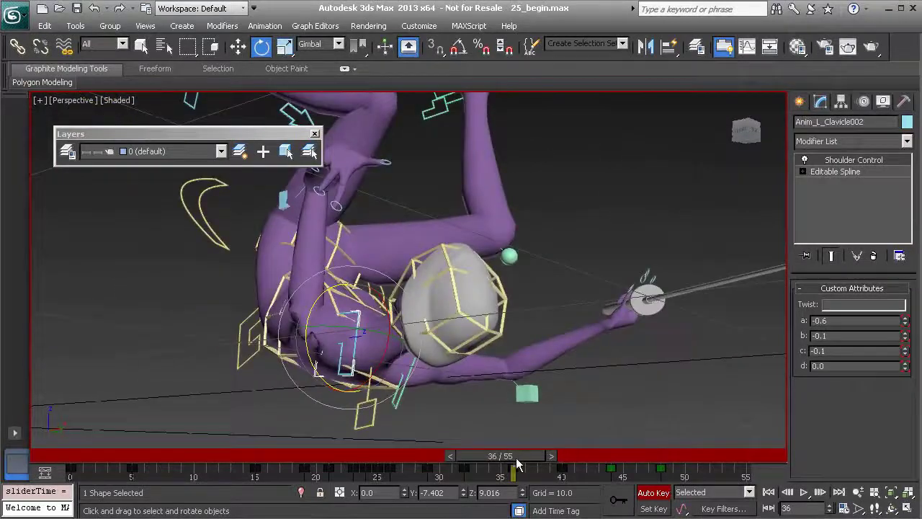
drag(516, 457, 472, 461)
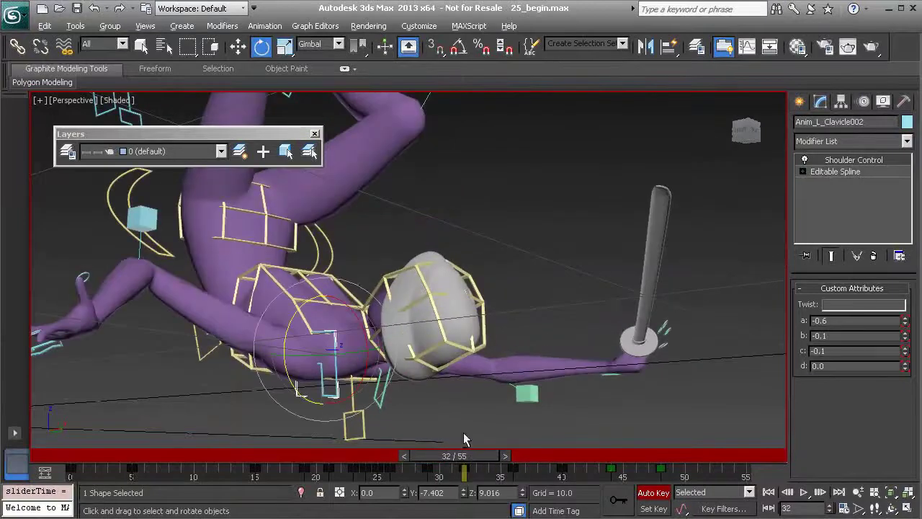
mouse_move(464, 438)
alt+middle_down()
mouse_move(488, 383)
mouse_move(464, 439)
alt+middle_up()
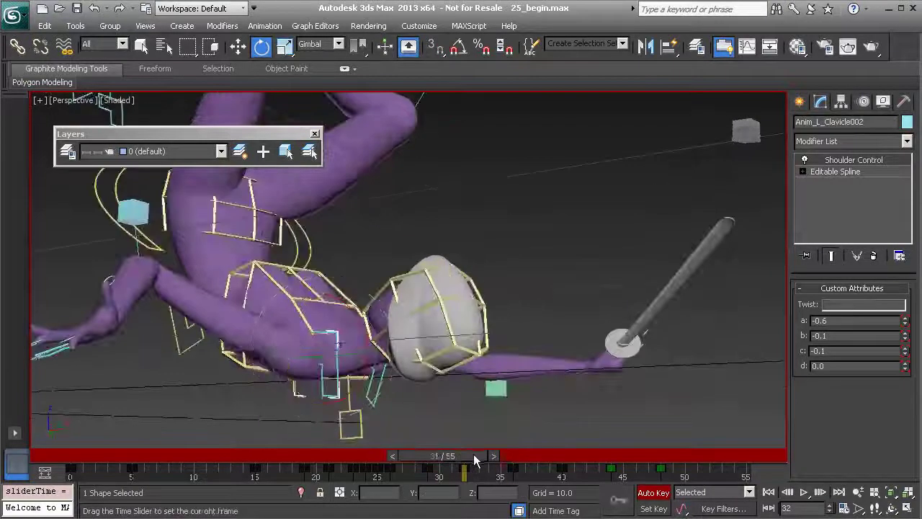
drag(473, 454, 527, 458)
mouse_move(526, 457)
alt+middle_down()
mouse_move(489, 375)
mouse_move(520, 452)
alt+middle_up()
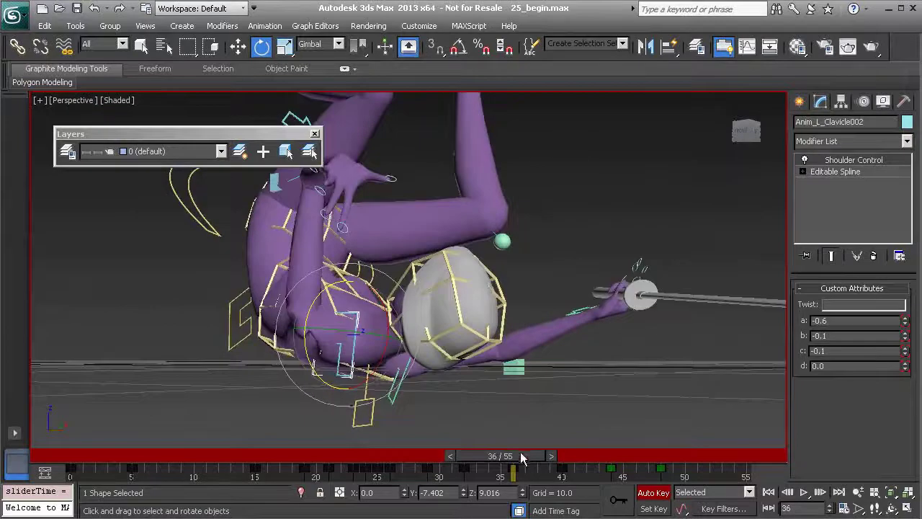
At frame 40, adjust the left clavicle's twist attributes to a 1.2 and b 0.6
drag(520, 454, 578, 468)
key(e)
alt+middle_drag(512, 321, 497, 363)
scroll(533, 303, up, 4)
alt+middle_drag(533, 302, 650, 379)
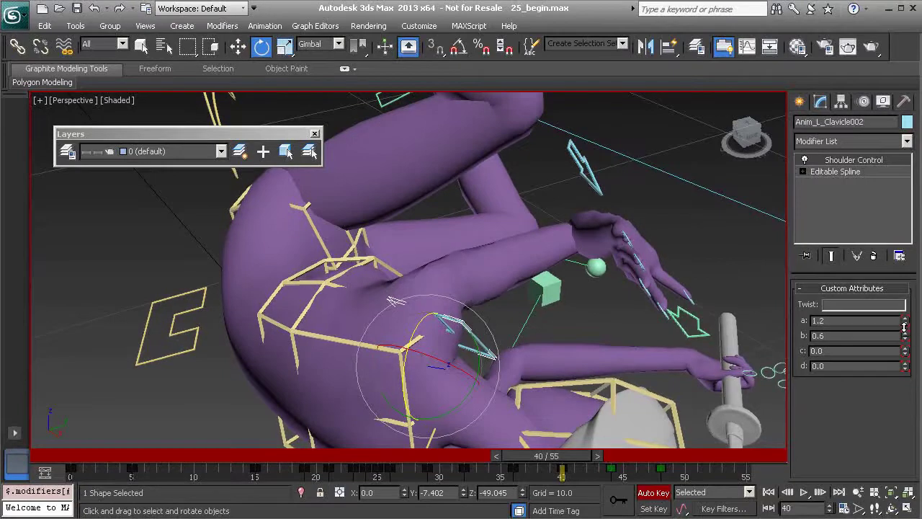
At frame 36, adjust the left clavicle's twist attributes to a 1.1 and b 0.8
alt+middle_drag(546, 324, 489, 445)
scroll(508, 302, down, 4)
drag(564, 467, 507, 467)
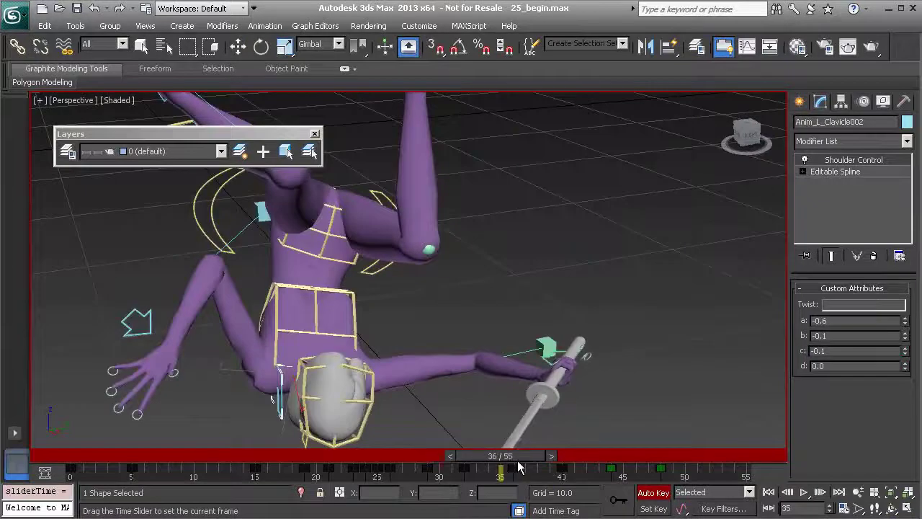
key(e)
alt+middle_drag(288, 364, 403, 246)
scroll(358, 304, up, 1)
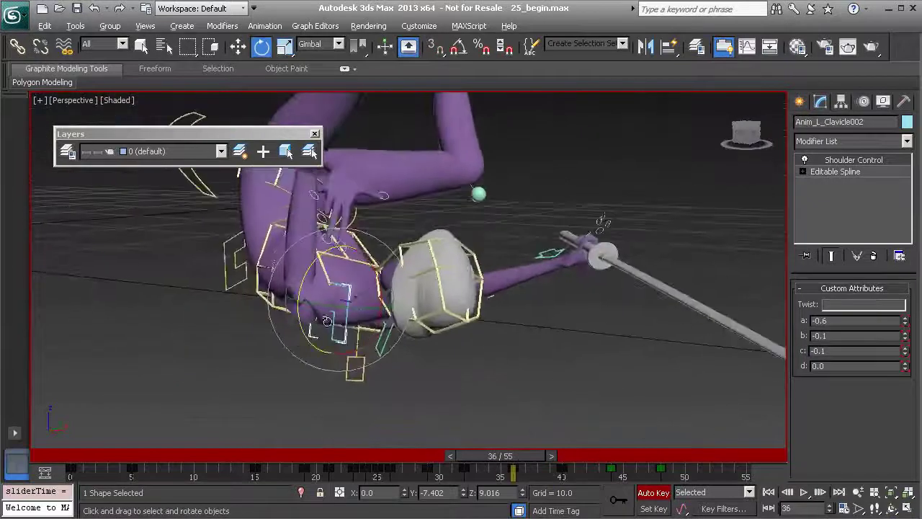
alt+middle_drag(327, 321, 378, 333)
scroll(214, 360, up, 3)
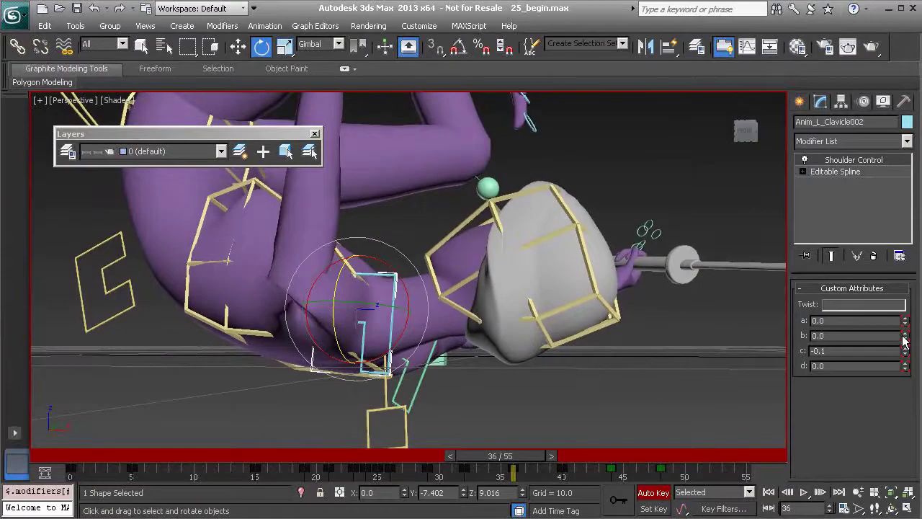
alt+middle_drag(544, 302, 636, 294)
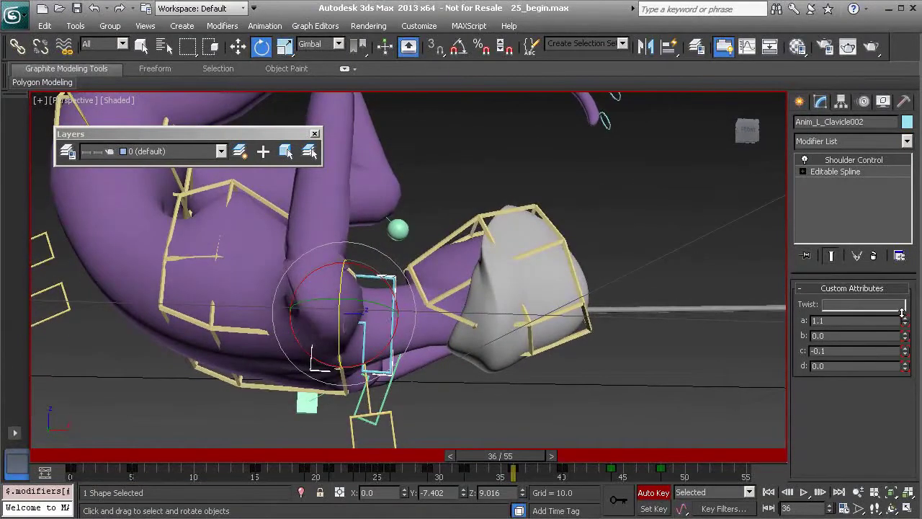
alt+middle_drag(516, 278, 386, 289)
scroll(386, 288, down, 5)
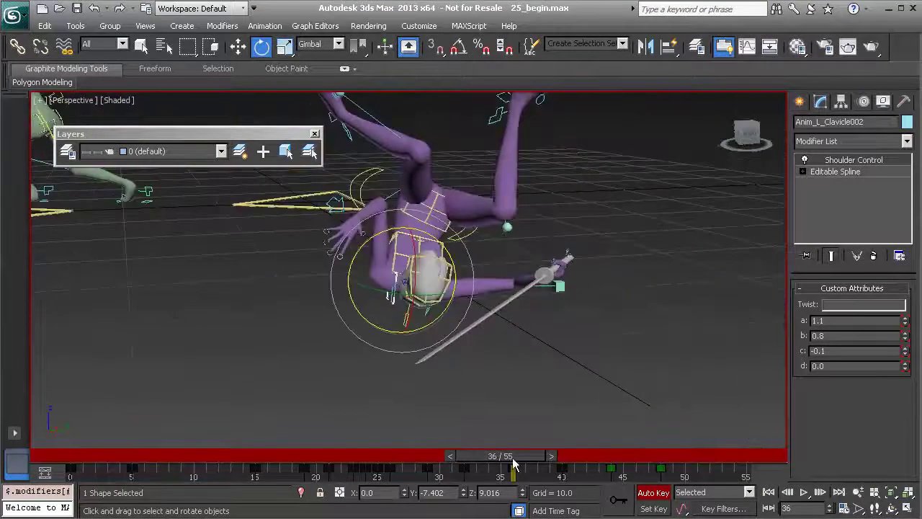
Scrub the fall from frame 36 to 44 and examine the left shoulder and arm motion into the landing
drag(514, 464, 607, 481)
key(e)
mouse_move(533, 303)
alt+middle_down()
mouse_move(411, 314)
mouse_move(518, 301)
alt+middle_up()
mouse_move(558, 454)
mouse_down()
mouse_move(364, 423)
mouse_move(571, 442)
mouse_up()
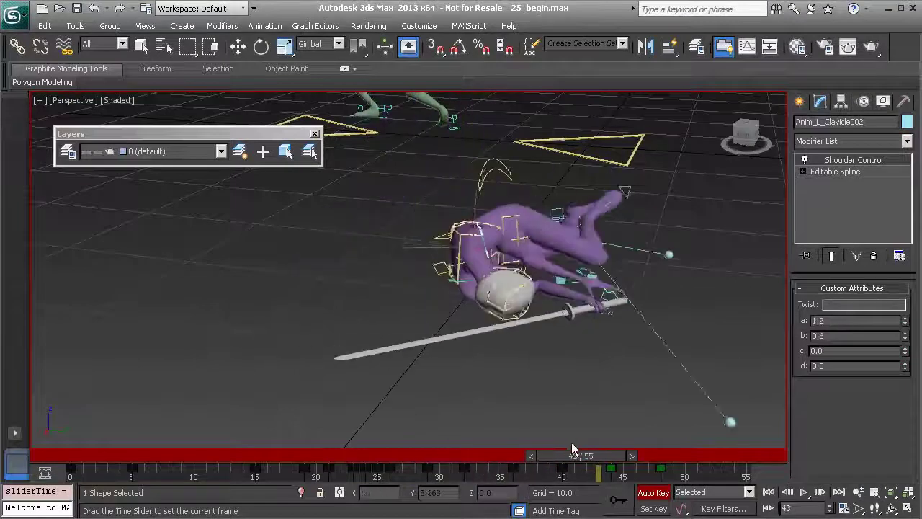
alt+middle_drag(585, 418, 444, 335)
Select the right arm control and examine the sword hand and landing pose around frames 44 and 45
click(503, 361)
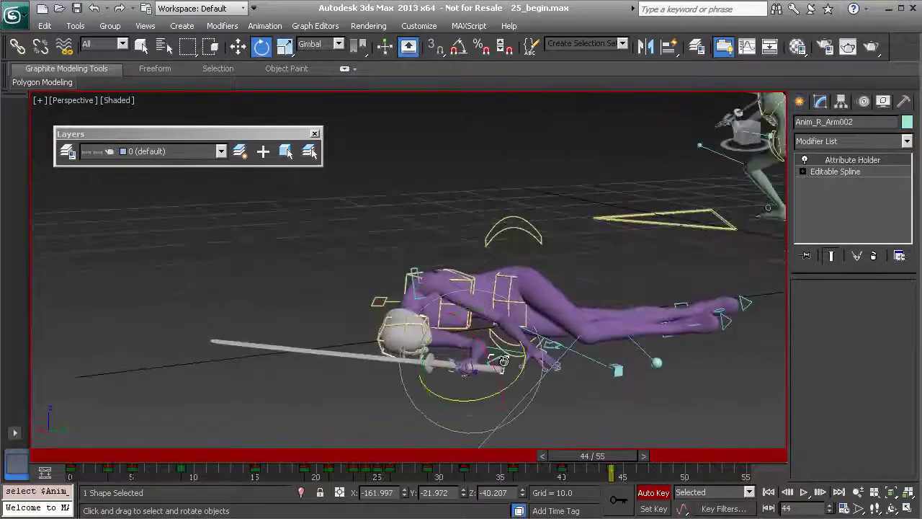
alt+middle_drag(487, 378, 511, 411)
drag(609, 457, 624, 468)
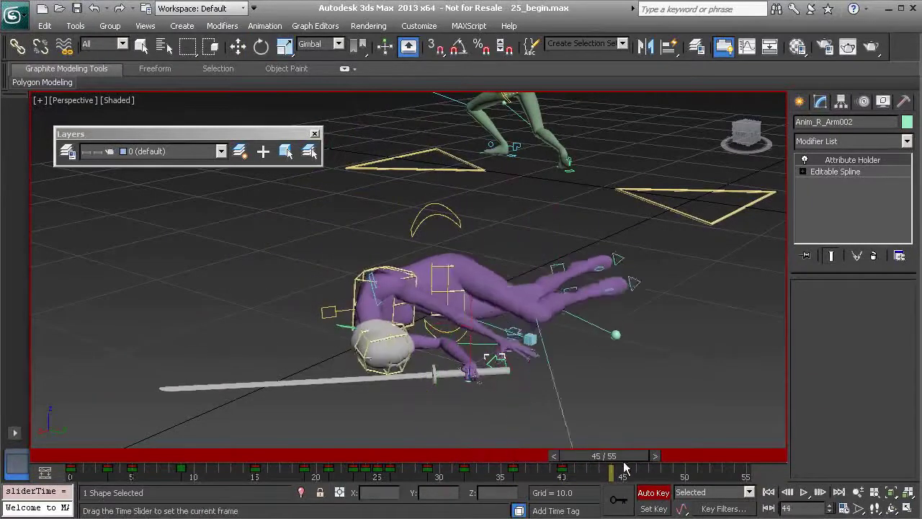
alt+middle_drag(486, 380, 446, 385)
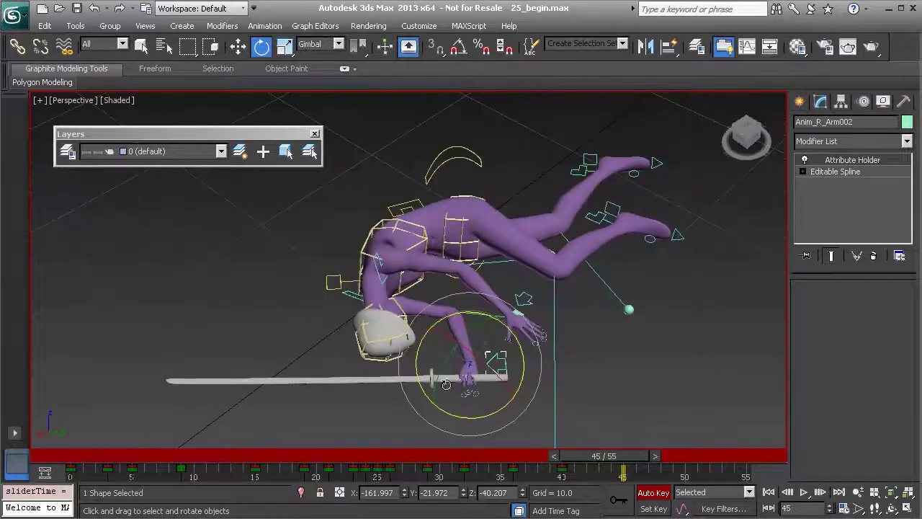
mouse_move(605, 463)
mouse_down()
mouse_move(562, 465)
mouse_move(598, 467)
mouse_up()
alt+middle_drag(566, 339, 550, 284)
middle_drag(556, 241, 527, 292)
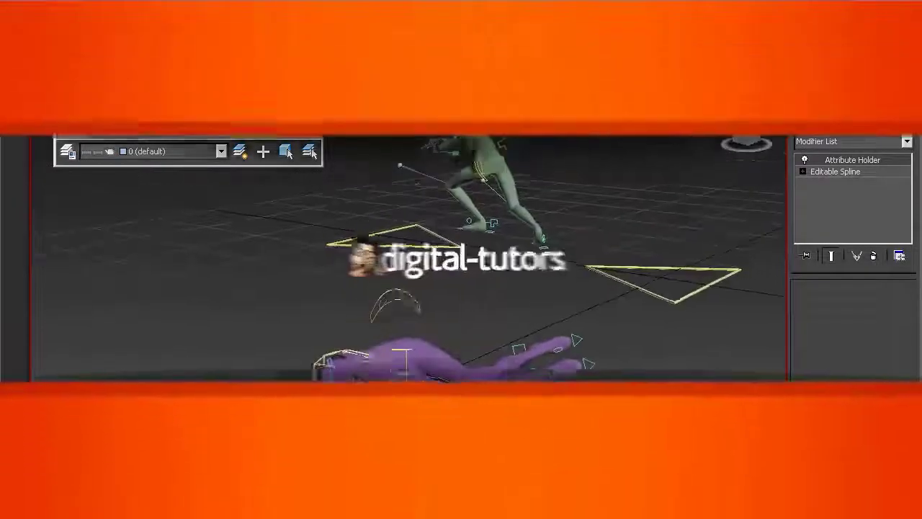